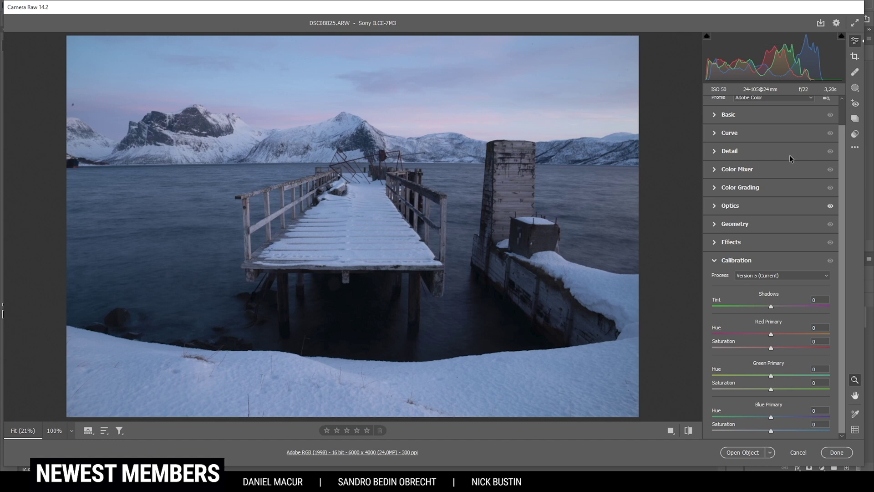
- Collapse the Calibration section so every Edit panel section is closed on the raw pier photo
click(731, 261)
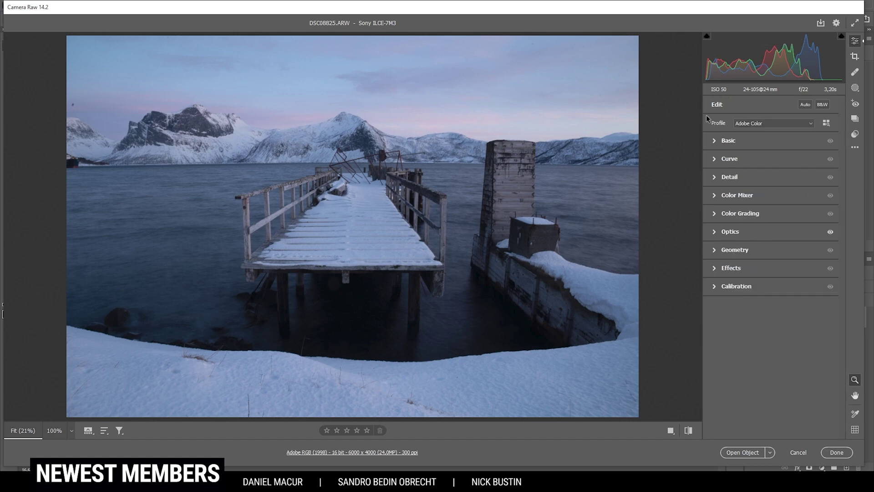
- Switch to the Adobe Landscape profile and warm the white balance to Temperature 6250, Tint +18
click(744, 125)
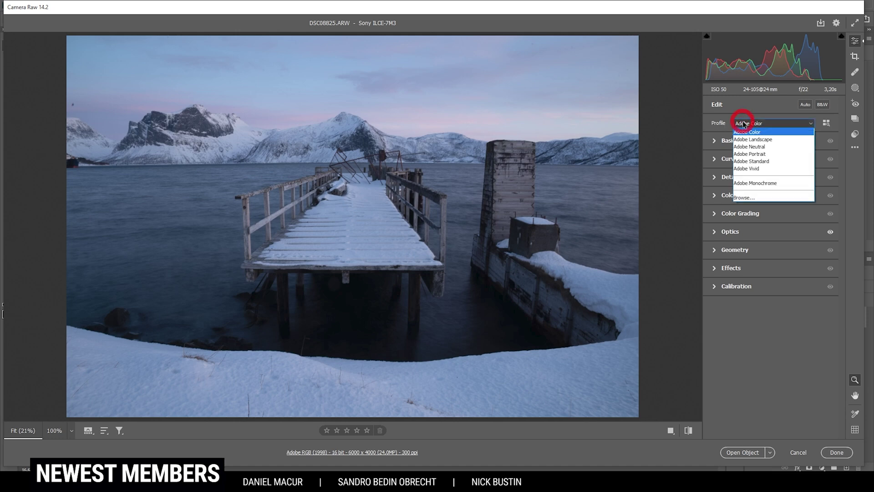
click(741, 139)
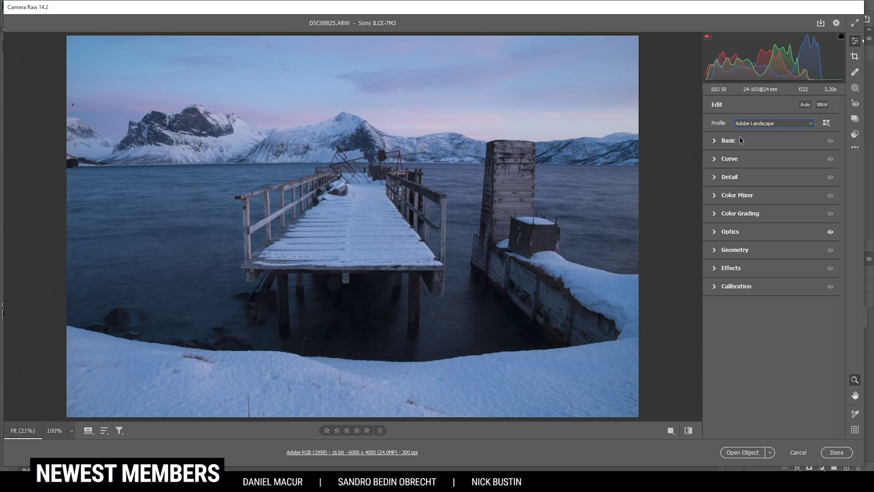
click(713, 142)
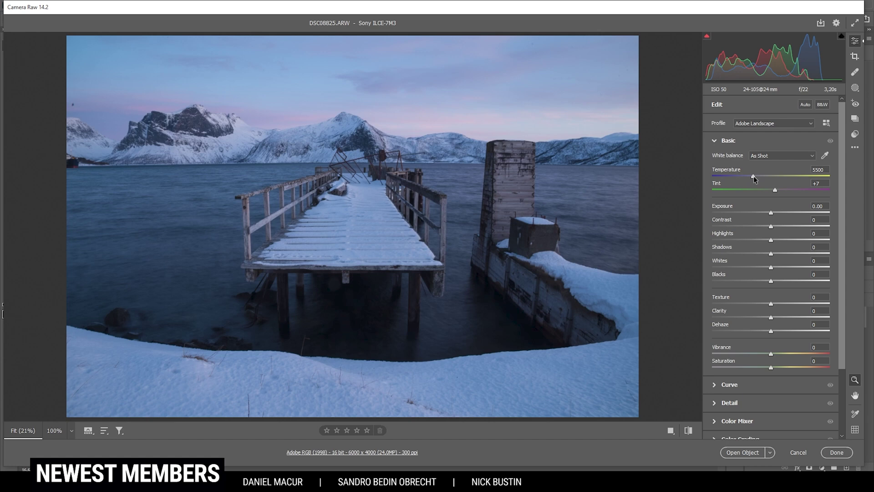
drag(754, 177, 758, 176)
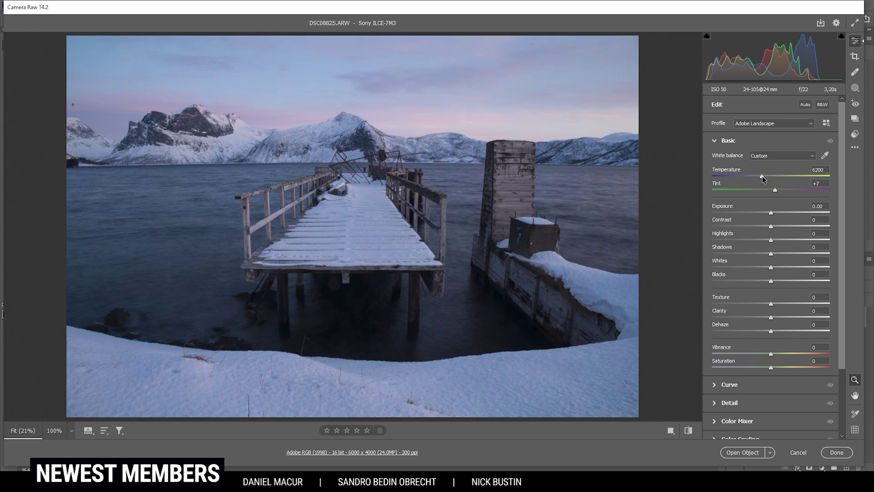
click(764, 176)
drag(776, 189, 780, 190)
drag(781, 190, 783, 190)
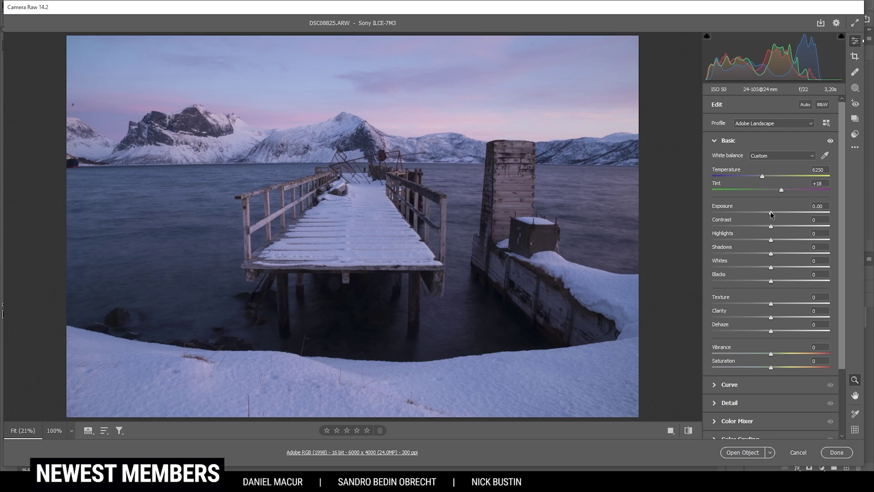
- Raise Exposure to +0.10, Whites to +29 and Shadows to +28, leaving Highlights at 0
drag(772, 214, 772, 214)
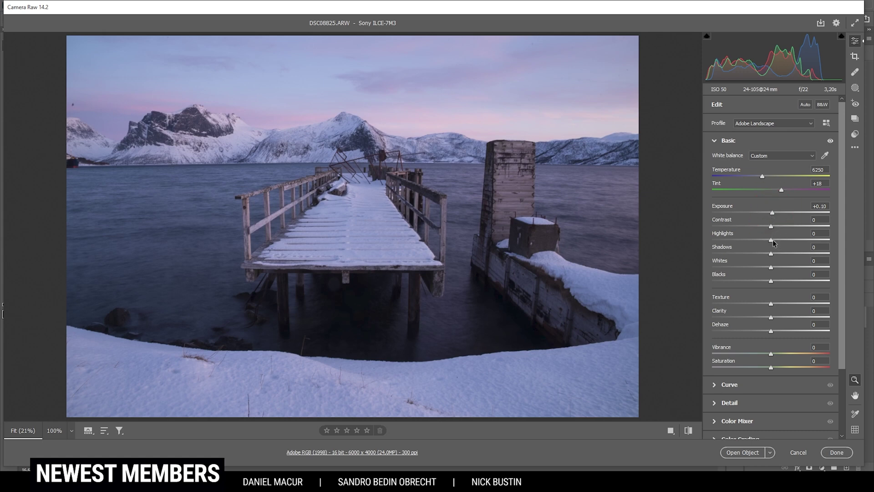
drag(772, 241, 808, 239)
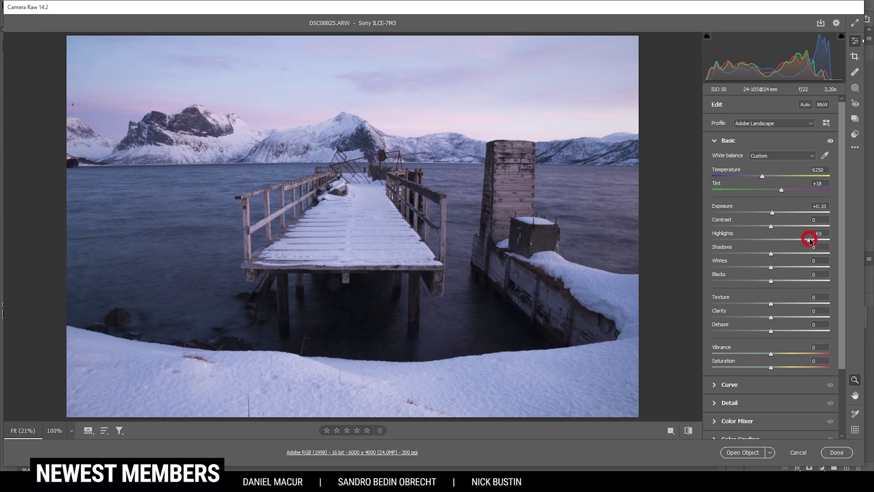
double_click(810, 239)
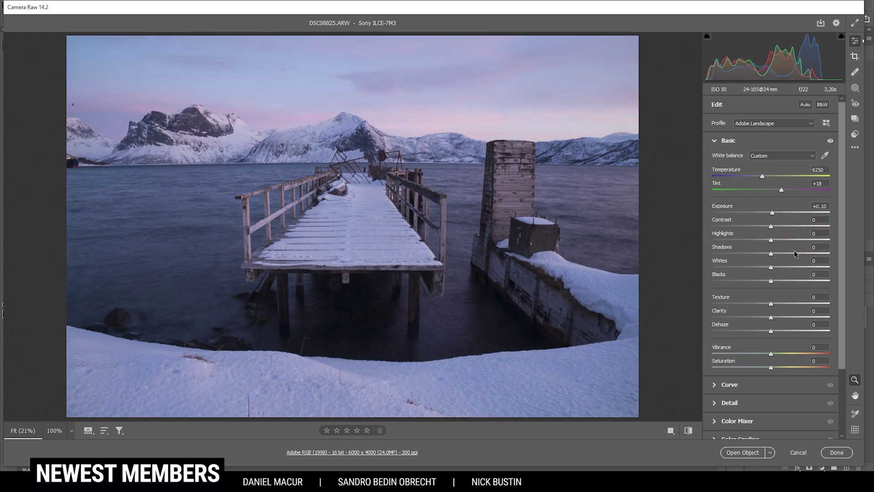
drag(770, 267, 788, 266)
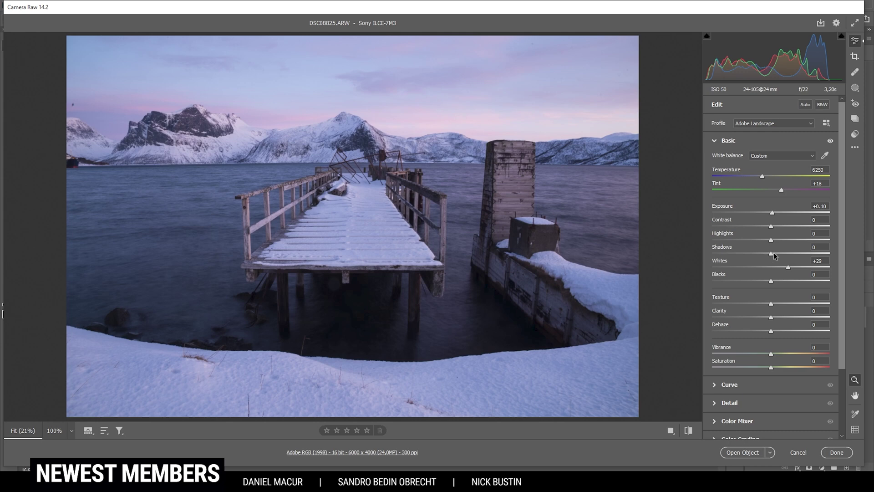
drag(773, 256, 787, 255)
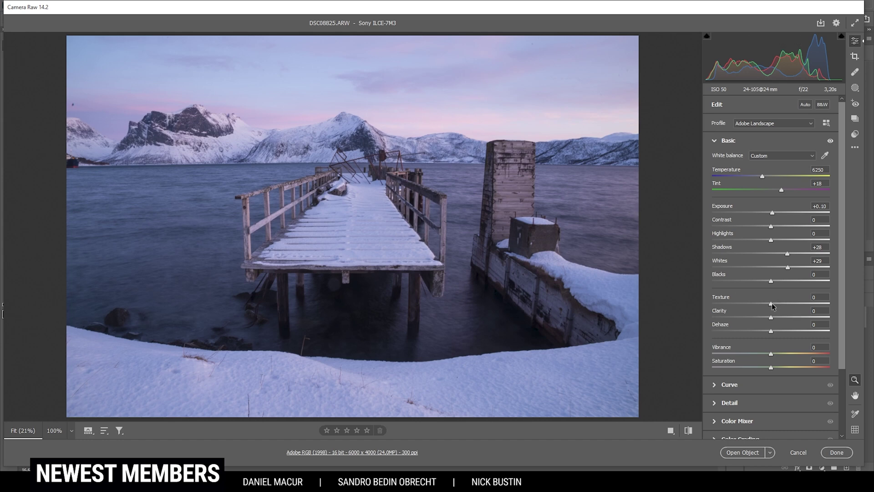
- Add Texture +7 and Vibrance +21, checking the mountain peak at 100% before fitting the view
drag(772, 304, 776, 304)
drag(774, 353, 785, 353)
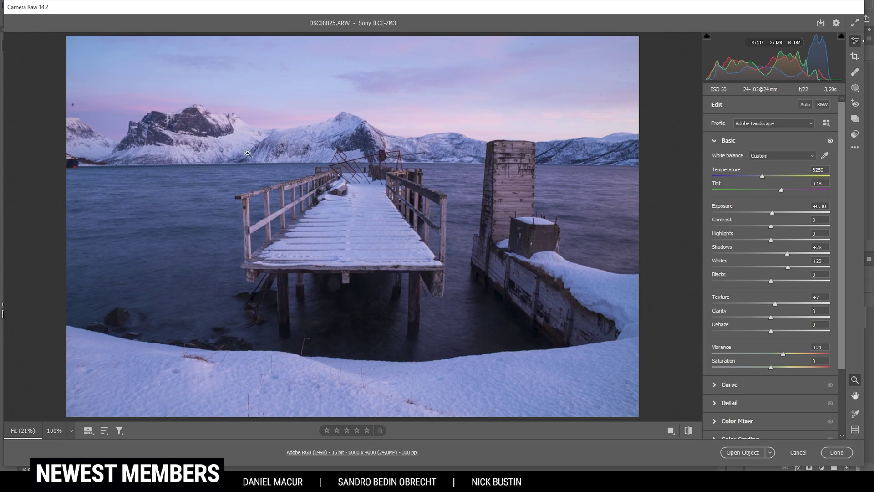
click(344, 118)
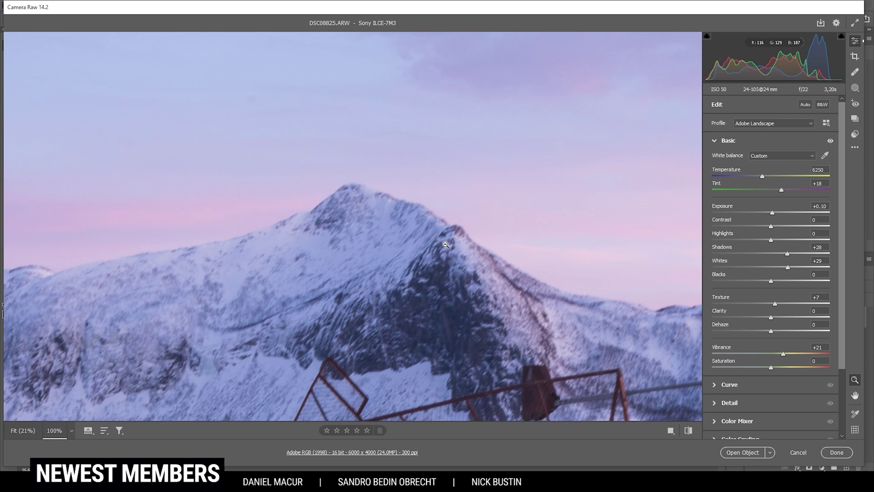
click(399, 232)
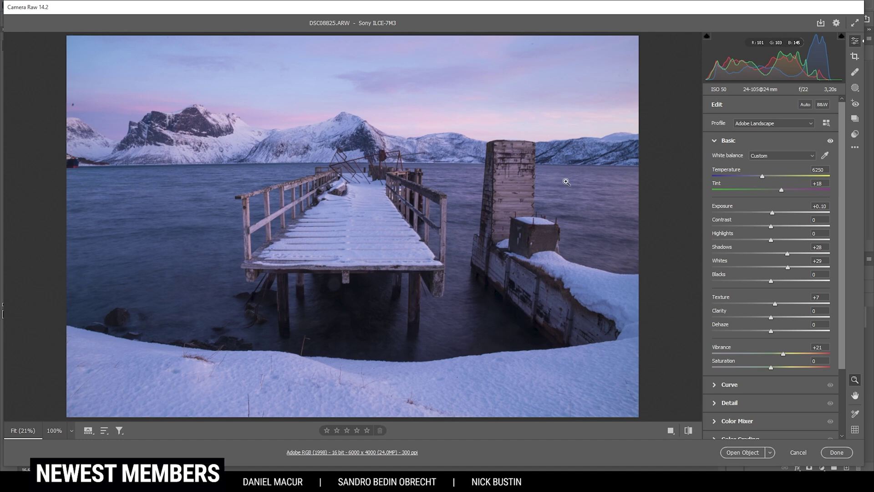
- Draw a linear gradient from the top edge down to the peaks and set its Exposure to -0.75
click(855, 89)
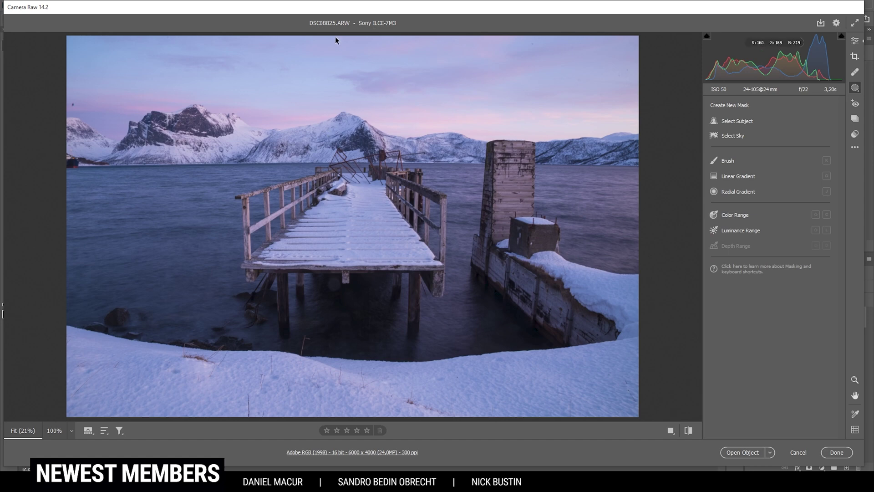
click(745, 179)
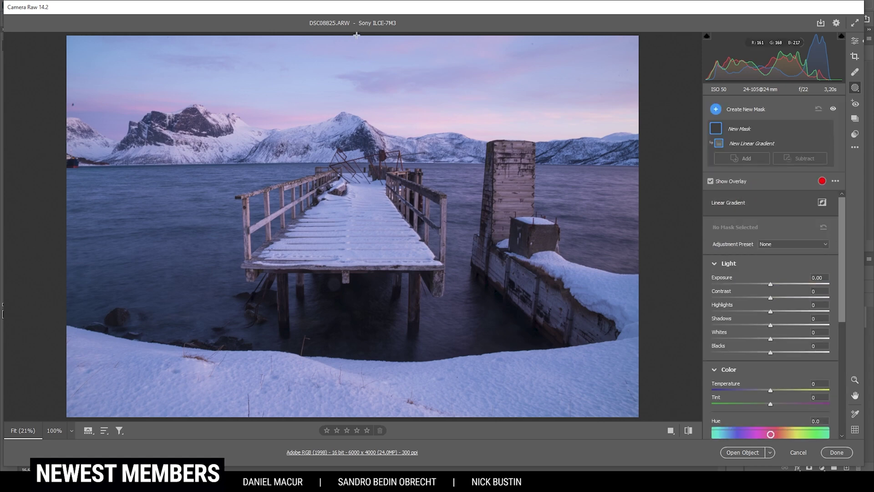
drag(357, 36, 364, 122)
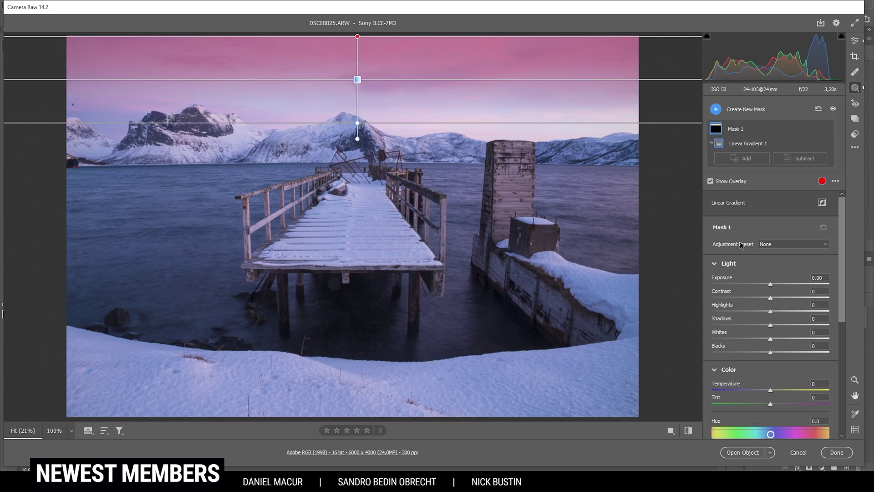
drag(770, 284, 757, 283)
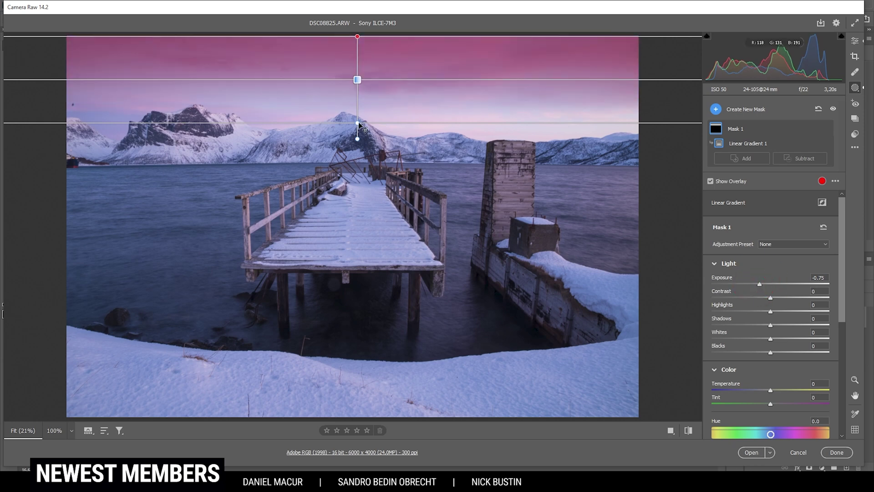
mouse_move(359, 122)
mouse_down()
mouse_move(359, 129)
mouse_move(359, 112)
mouse_move(362, 126)
mouse_up()
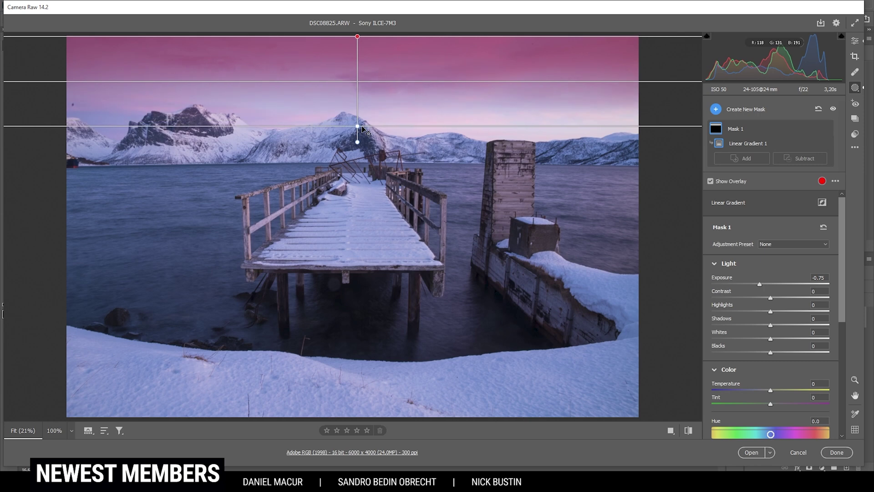
key(shift+w)
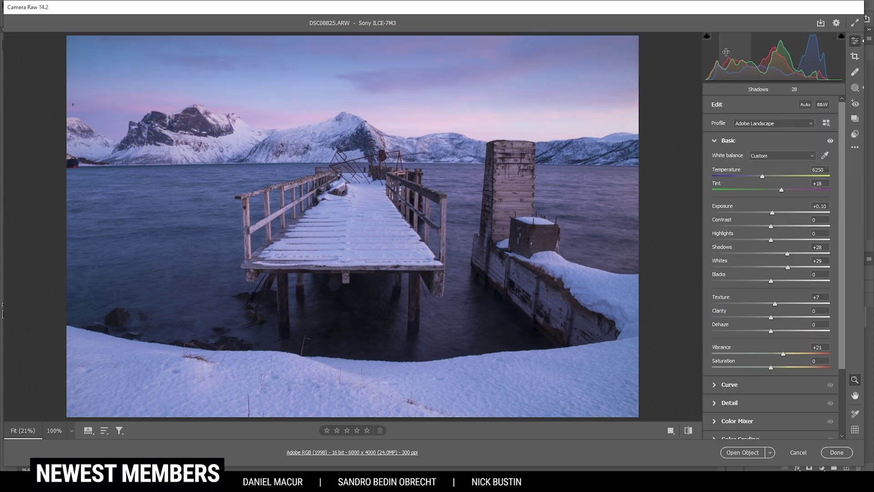
click(855, 87)
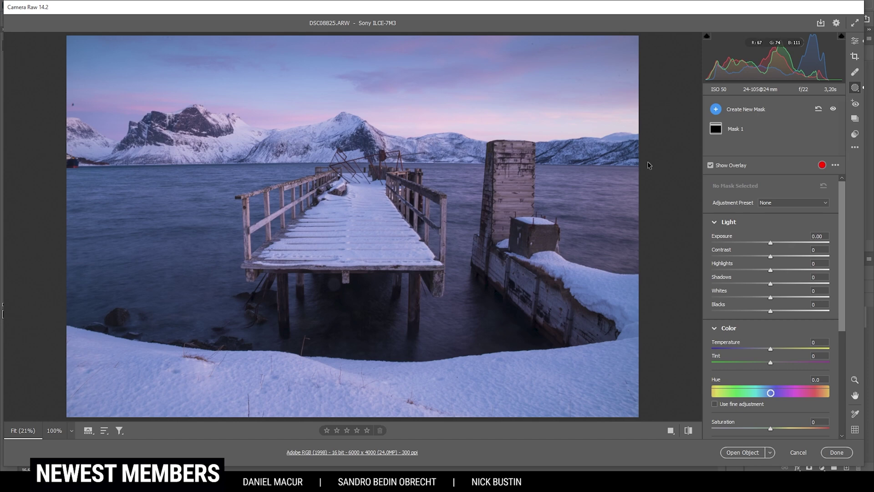
- Add a radial gradient mask as a wide ellipse over the pink horizon glow and raise its Whites
click(715, 109)
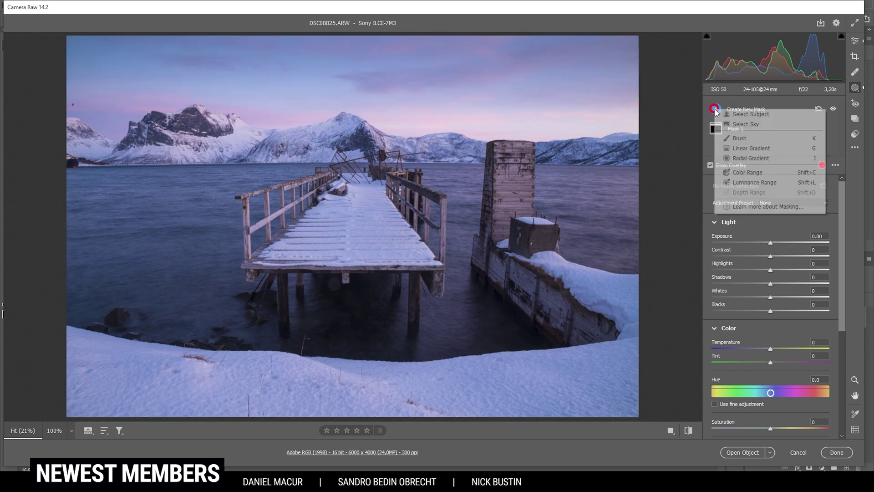
click(747, 160)
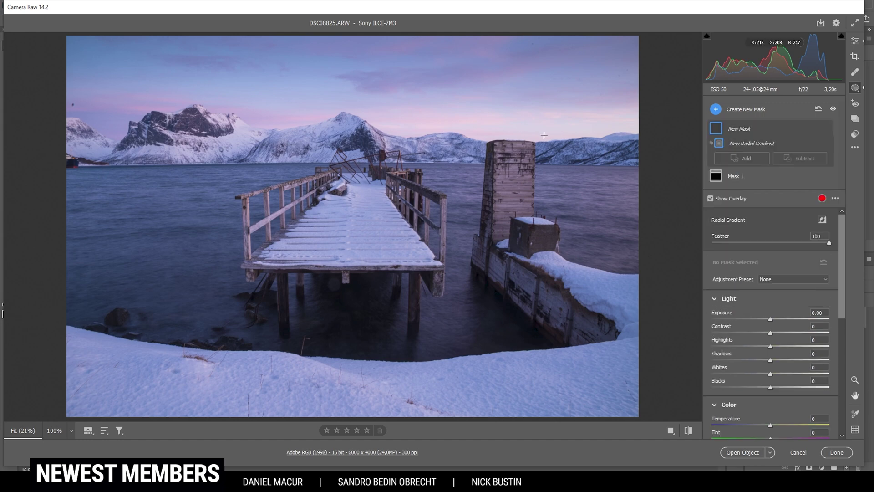
drag(428, 122, 508, 129)
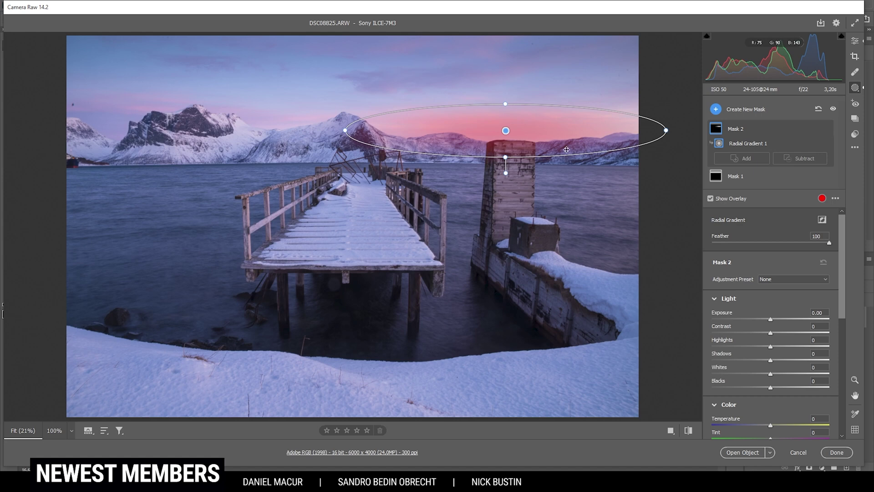
drag(507, 130, 510, 133)
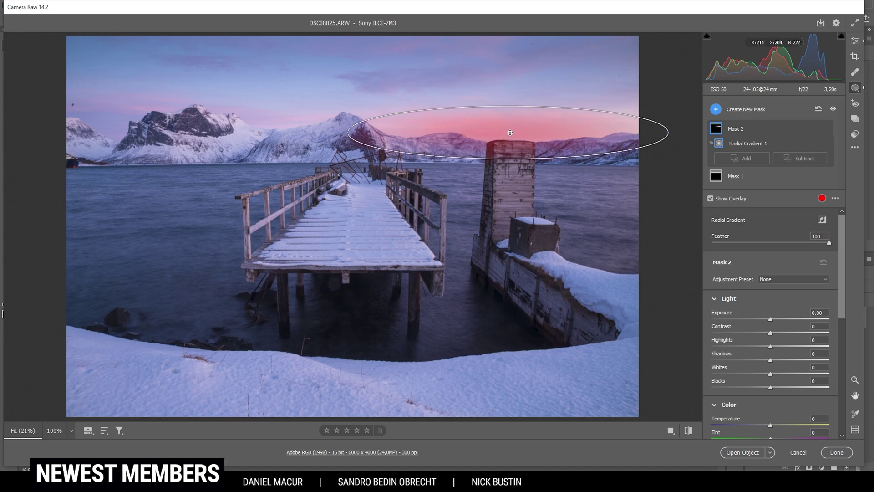
drag(510, 133, 509, 133)
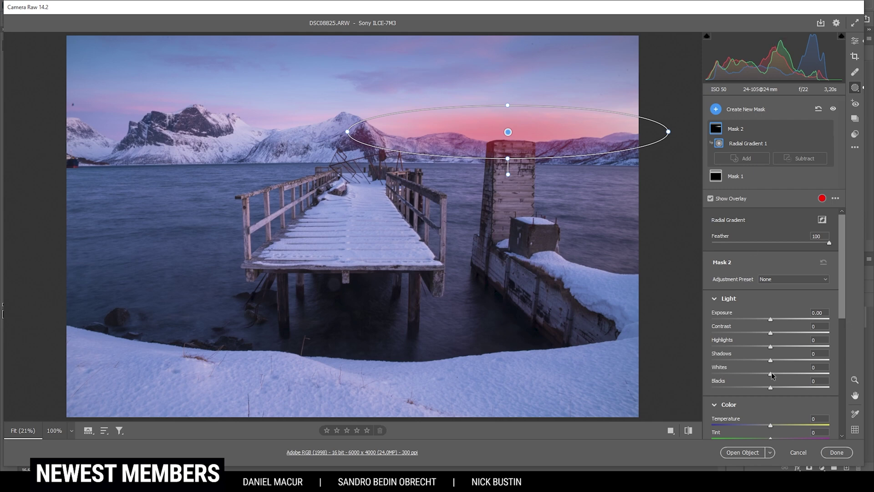
drag(772, 372, 783, 389)
- Set the radial mask's Dehaze to -12 and Temperature to +36 to warm the glow
scroll(784, 400, down, 2)
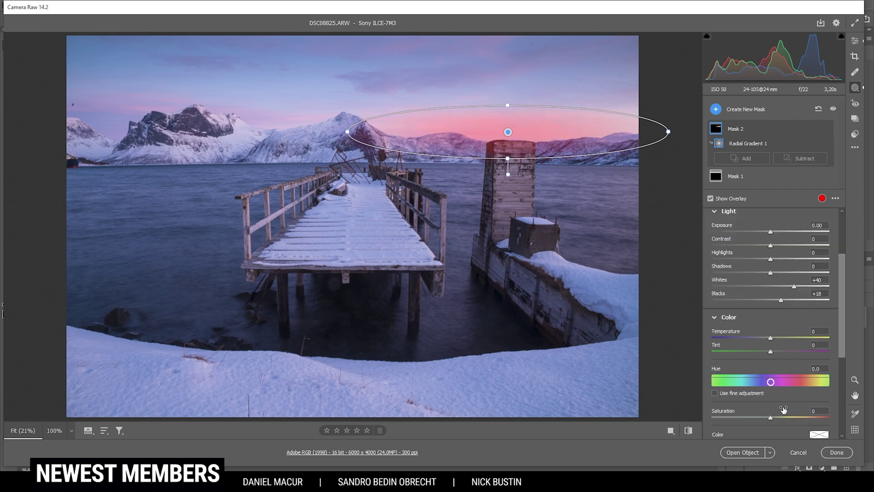
scroll(783, 409, down, 2)
scroll(801, 415, down, 1)
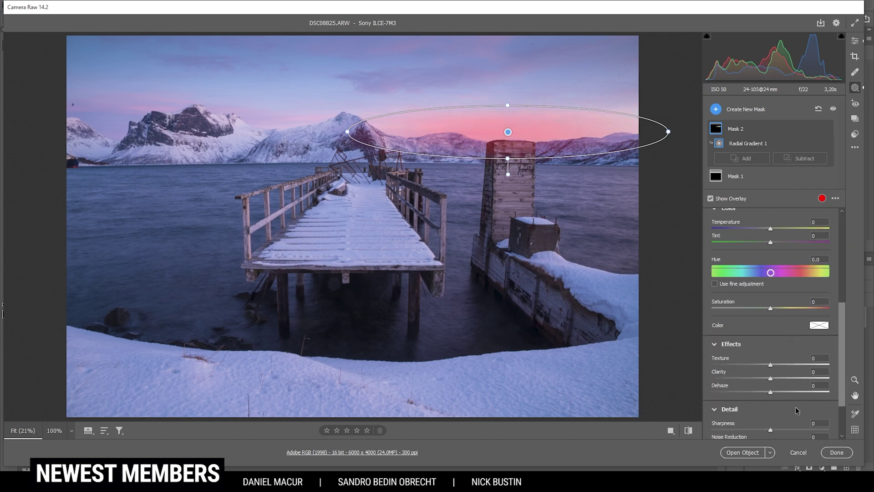
drag(771, 393, 764, 392)
scroll(758, 310, up, 1)
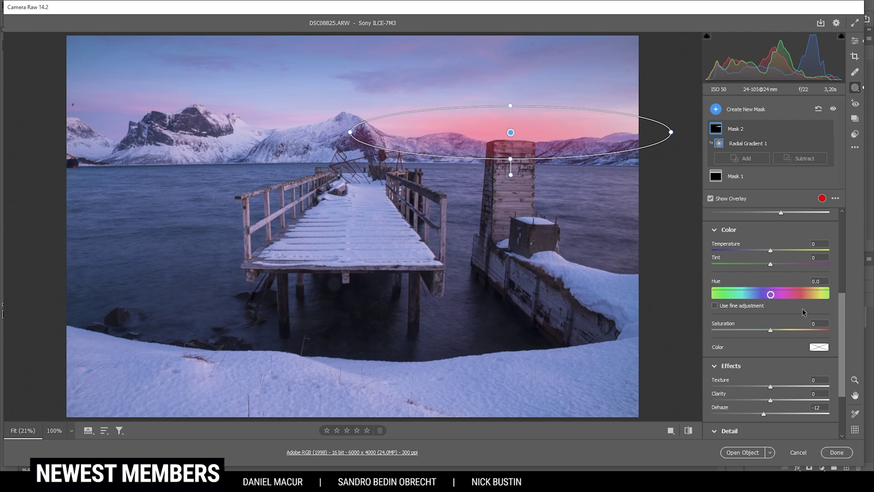
drag(770, 250, 776, 254)
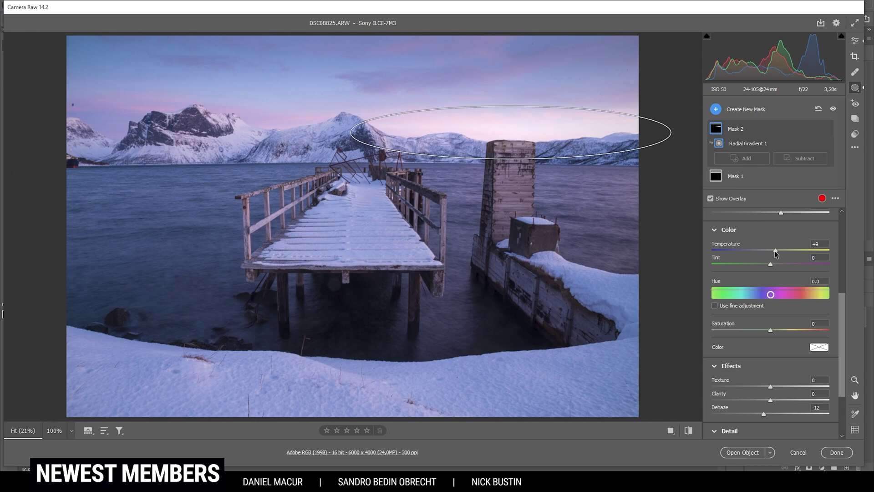
drag(779, 252, 788, 252)
drag(791, 250, 791, 250)
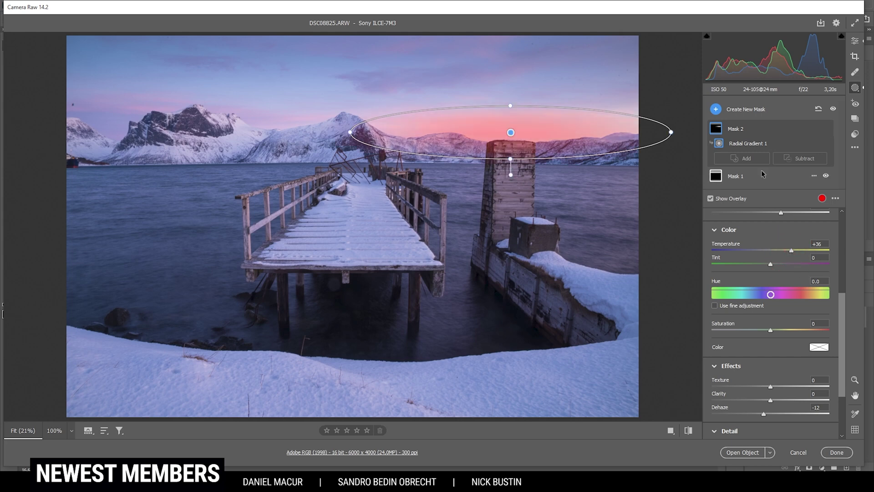
- Back in the main edits, compare the look against default settings and the before view, then collapse Basic
click(856, 45)
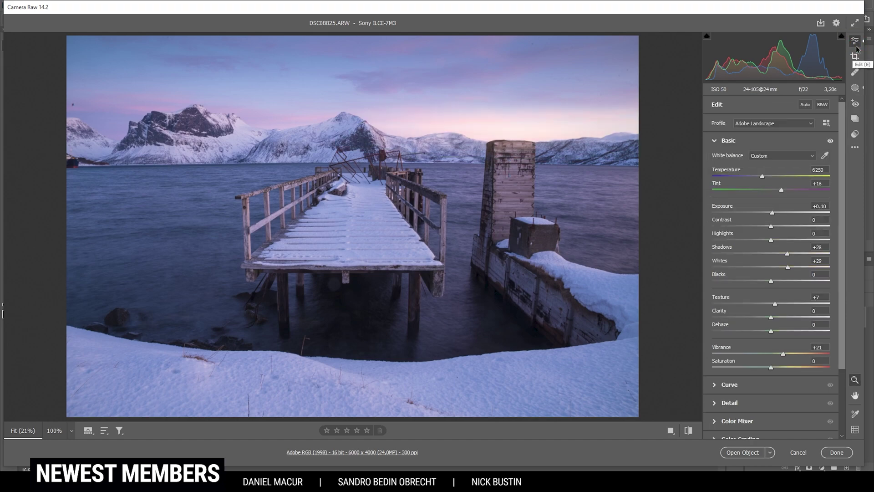
click(689, 431)
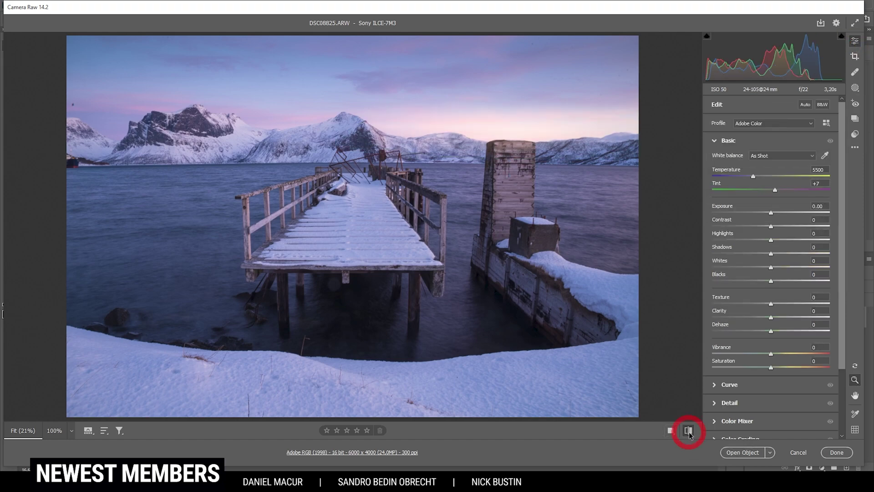
click(689, 431)
click(689, 431)
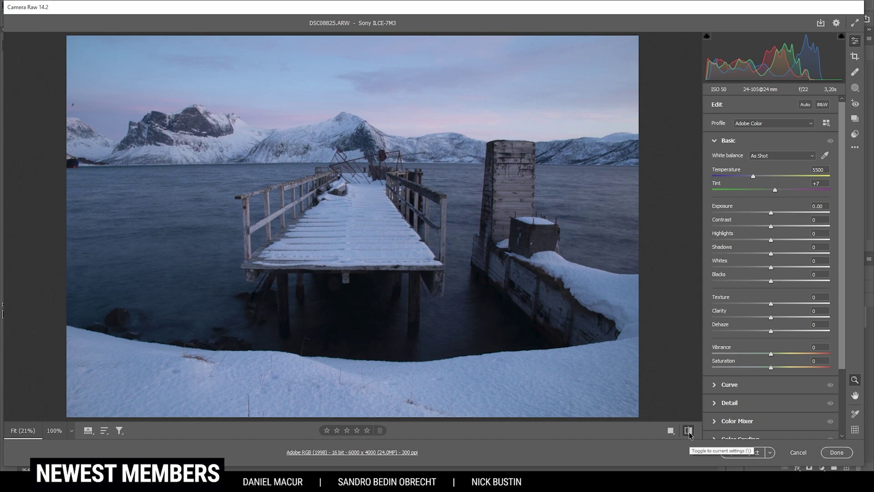
click(689, 432)
click(689, 432)
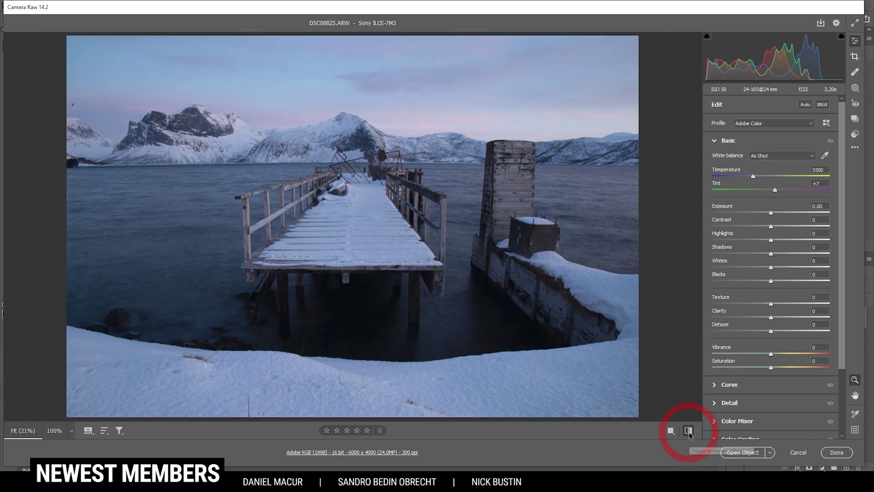
click(689, 431)
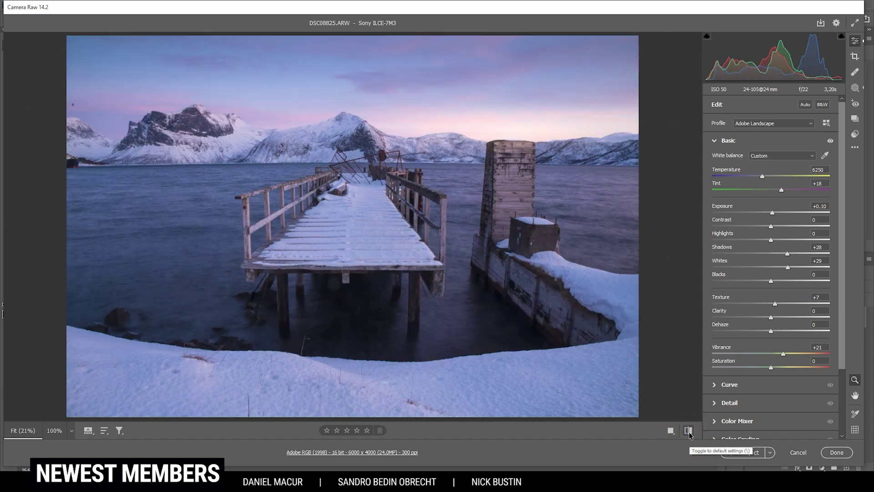
click(688, 431)
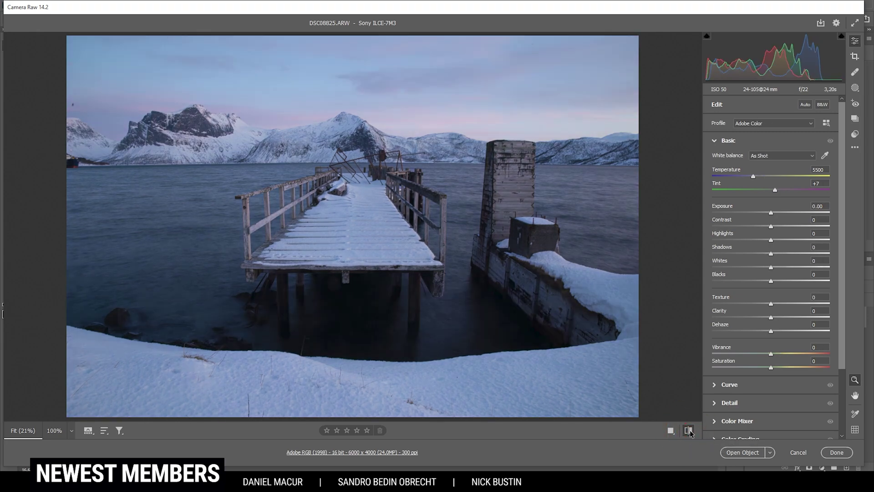
click(689, 431)
click(689, 431)
click(689, 431)
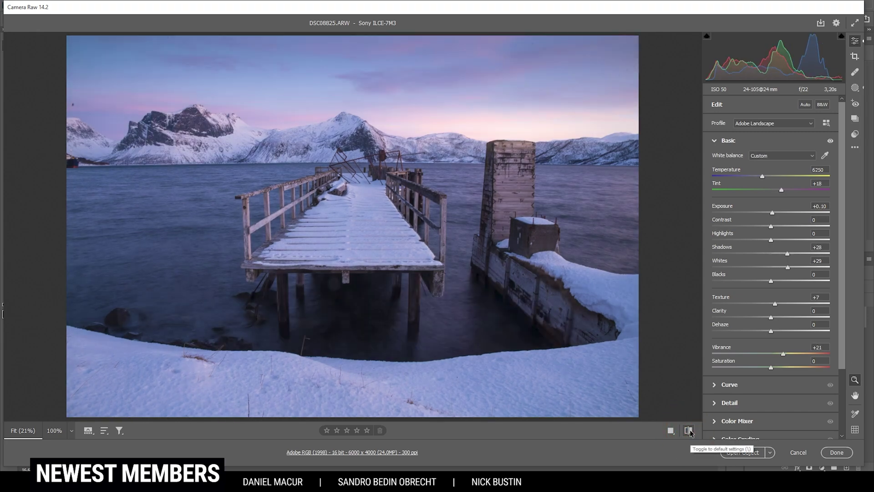
click(689, 431)
click(689, 431)
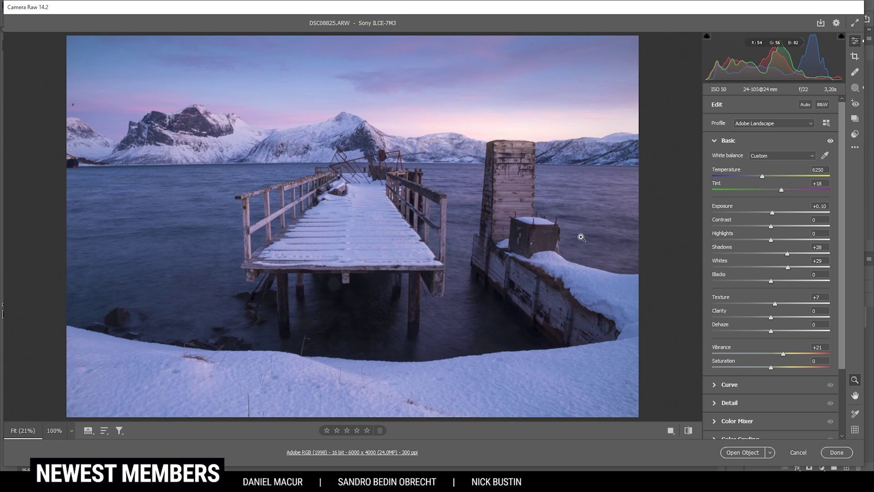
key(backslash)
key(backslash)
click(740, 139)
- In the Red channel curve, pull the white point inward and add a slightly lowered midtone point
click(734, 158)
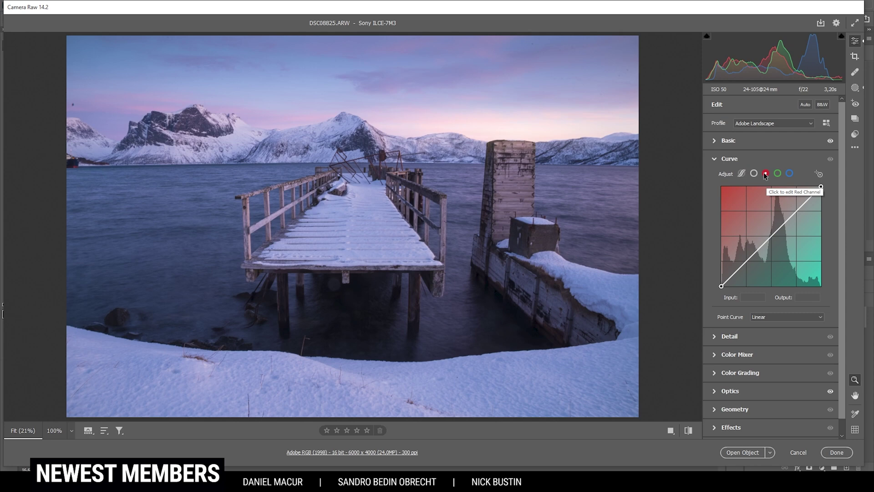
click(821, 186)
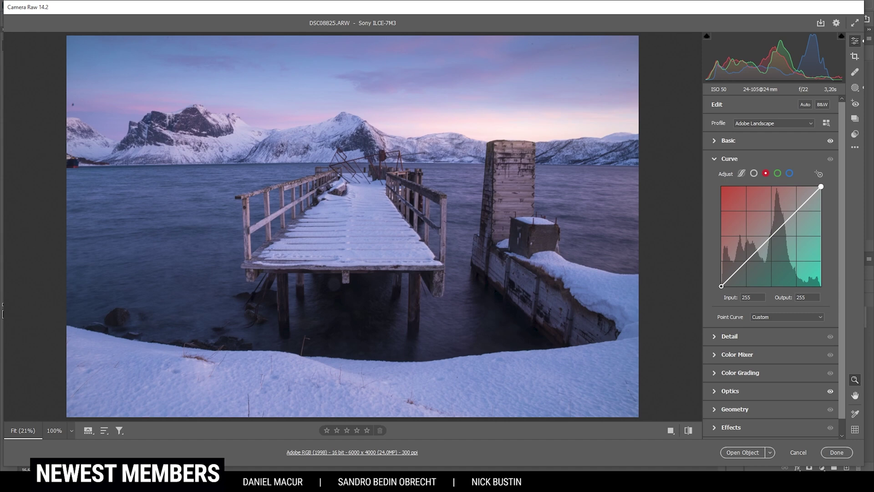
drag(821, 186, 818, 186)
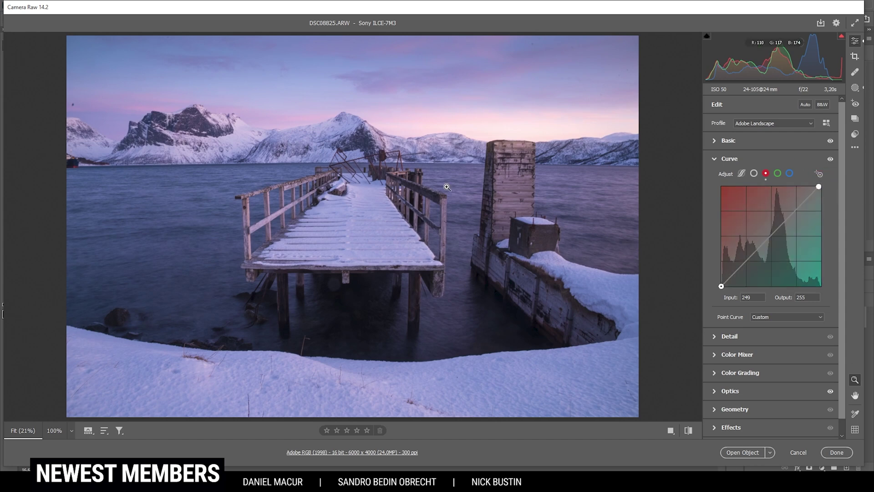
click(796, 209)
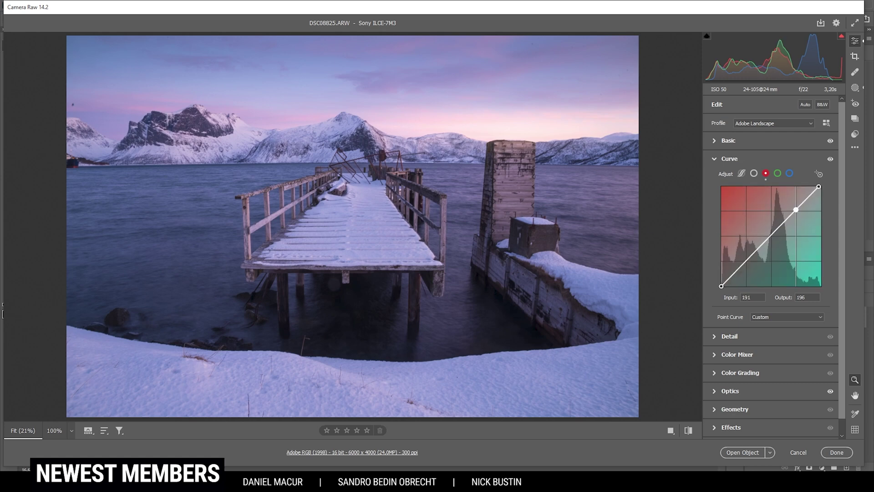
drag(796, 210, 796, 212)
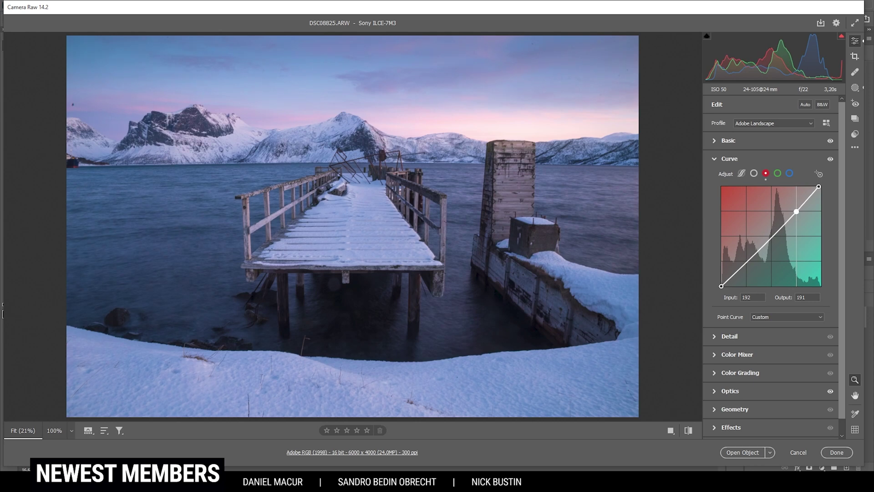
- Toggle the tone curve off and on to compare, leaving it enabled, and collapse Curve
click(830, 159)
click(831, 158)
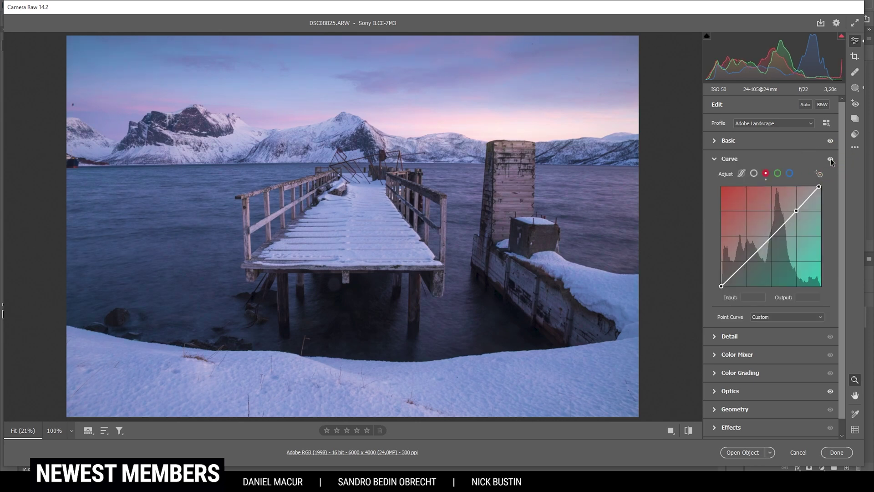
click(831, 158)
click(831, 159)
click(830, 158)
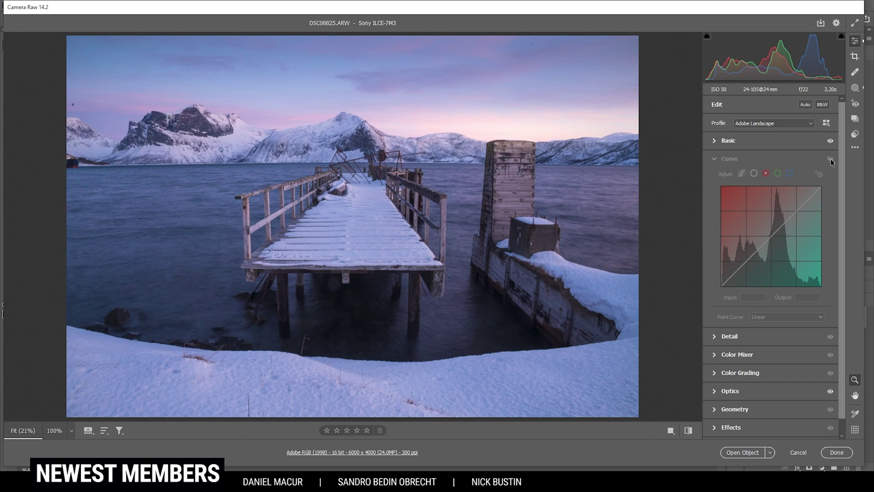
click(830, 159)
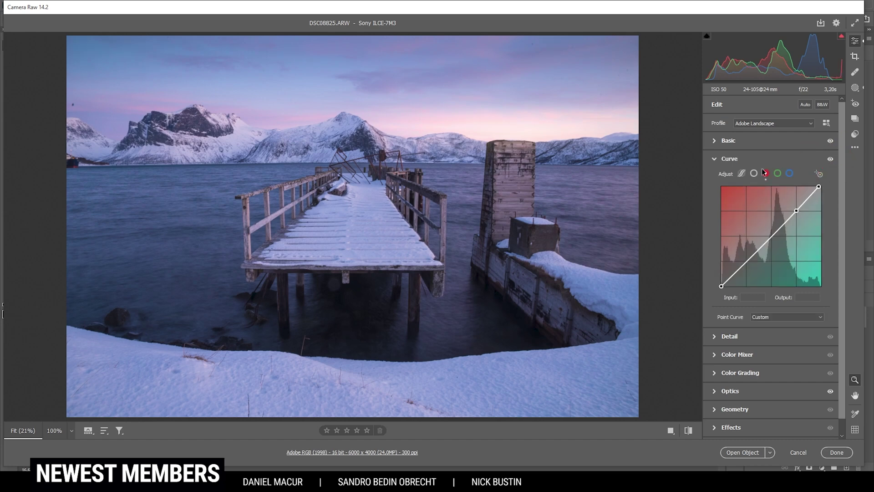
click(774, 159)
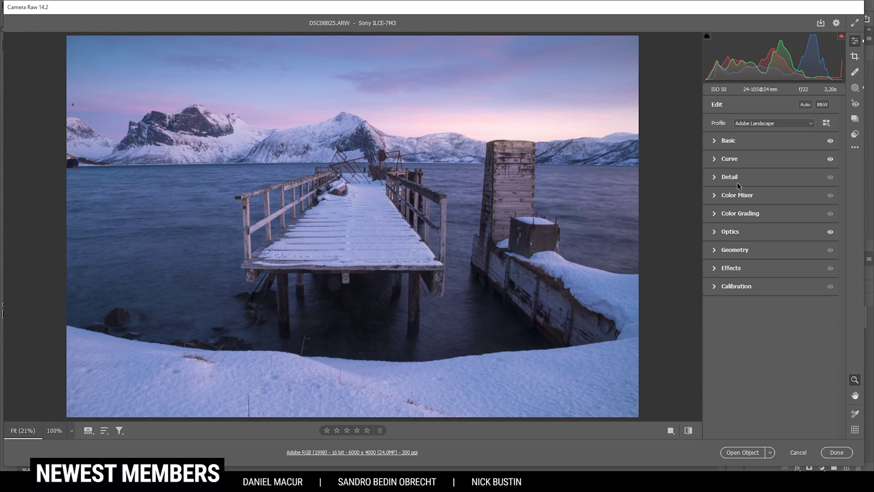
- Grade the highlights toward warm orange at Hue 31, Saturation 41
click(724, 213)
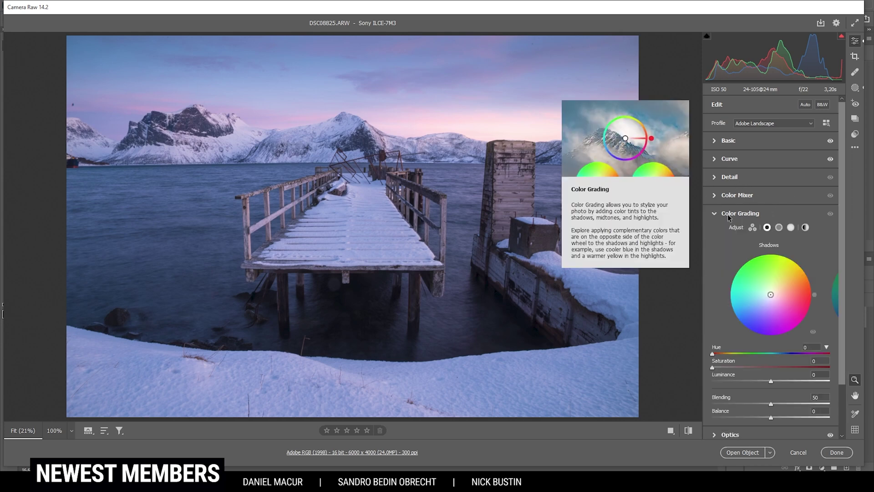
scroll(721, 236, down, 2)
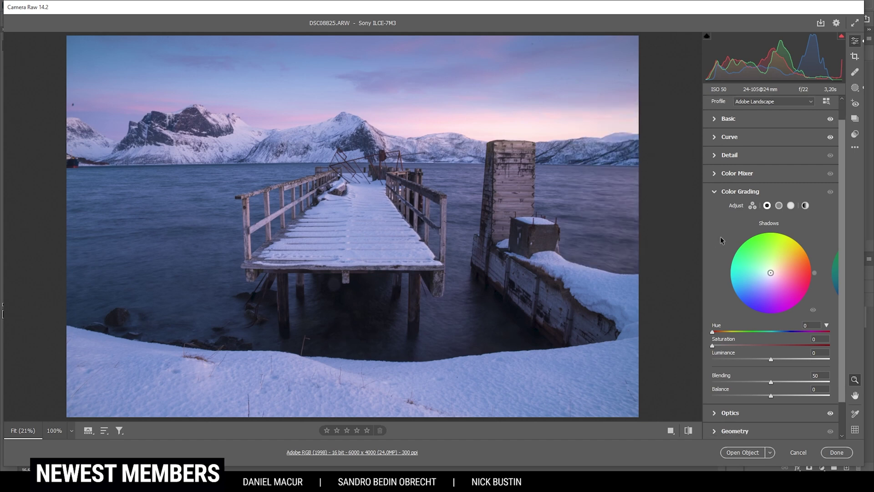
click(792, 184)
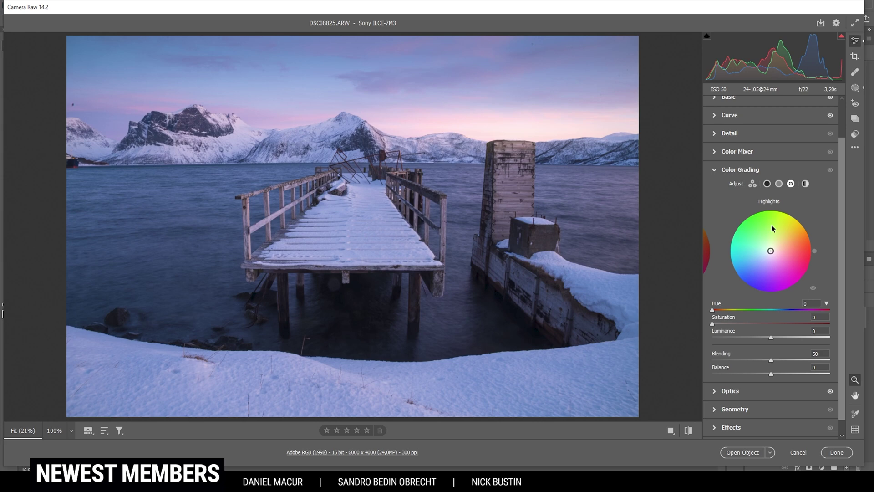
drag(770, 251, 778, 247)
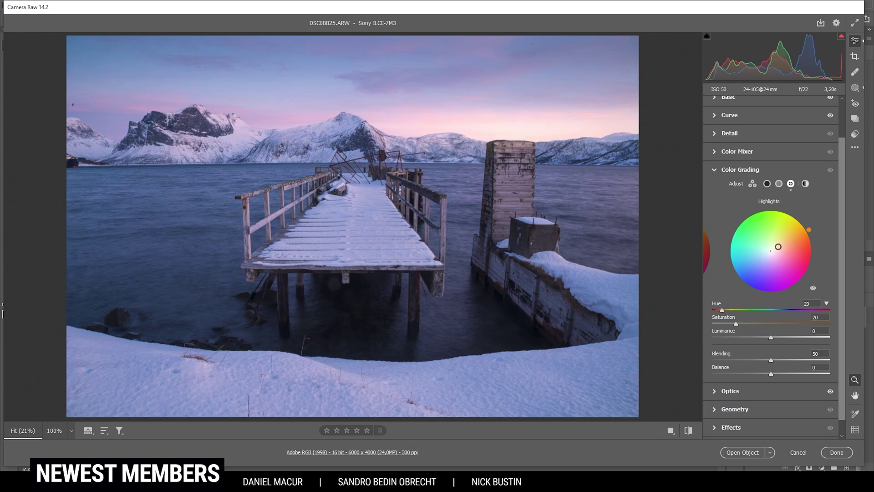
drag(722, 309, 723, 309)
drag(736, 321, 759, 326)
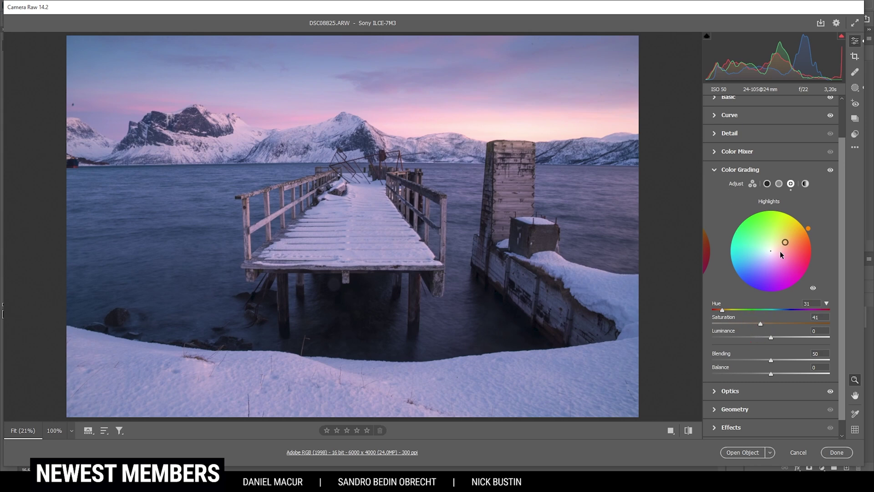
- Give the midtones a faint yellow-orange colour grade
click(779, 183)
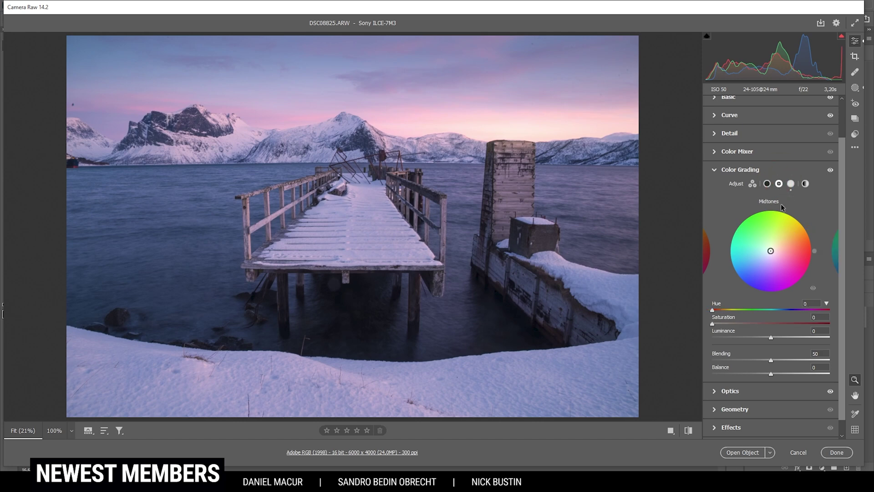
drag(712, 310, 728, 310)
drag(712, 324, 723, 324)
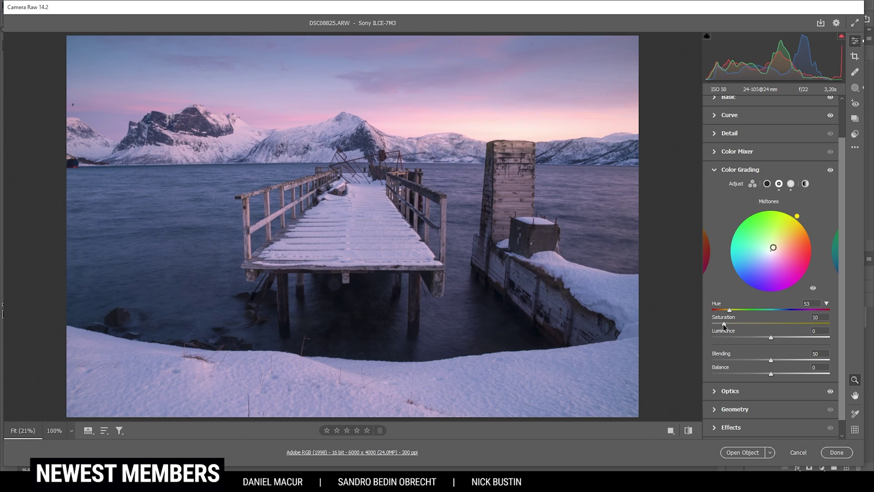
- Grade the shadows toward blue-violet at Hue 250, Saturation 8, then collapse Color Grading
click(767, 184)
drag(771, 252, 765, 257)
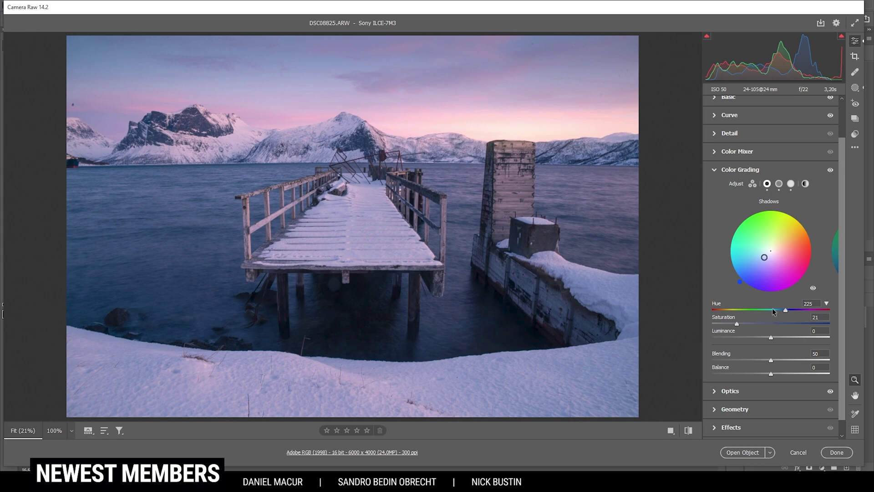
drag(786, 309, 794, 309)
drag(738, 322, 726, 324)
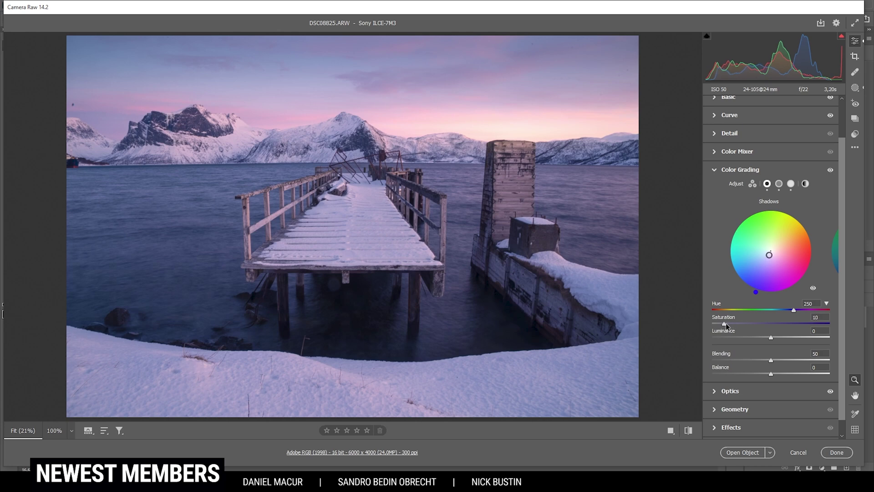
click(715, 169)
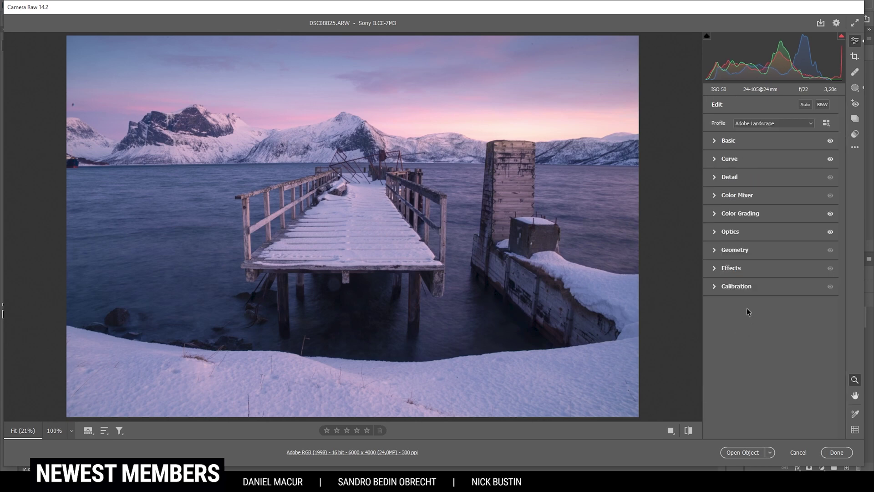
- Shift the Calibration blue primary to hue -5 and saturation +12
click(714, 287)
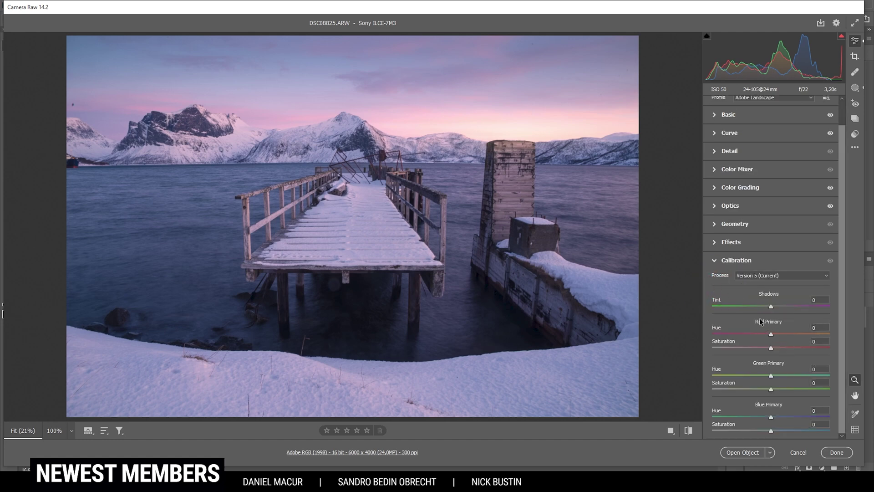
drag(771, 417, 768, 417)
drag(772, 429, 777, 430)
click(714, 259)
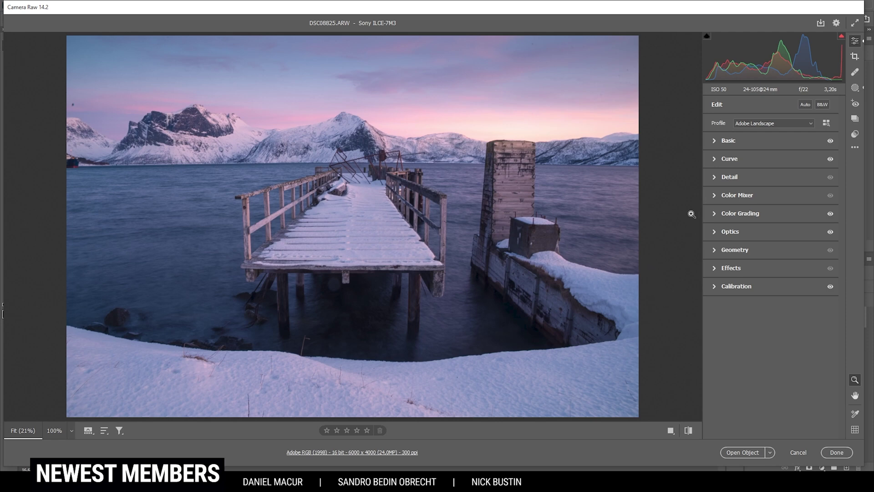
- Raise Detail sharpening to 76 with masking at 57
click(717, 181)
drag(749, 199, 829, 227)
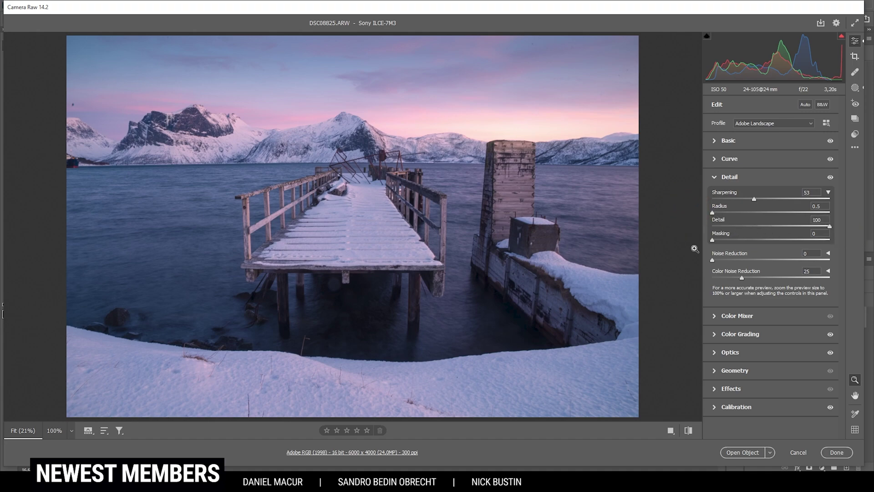
alt+drag(713, 240, 778, 250)
drag(756, 198, 773, 203)
- Crop the photo slightly to 5977 x 3985
click(852, 58)
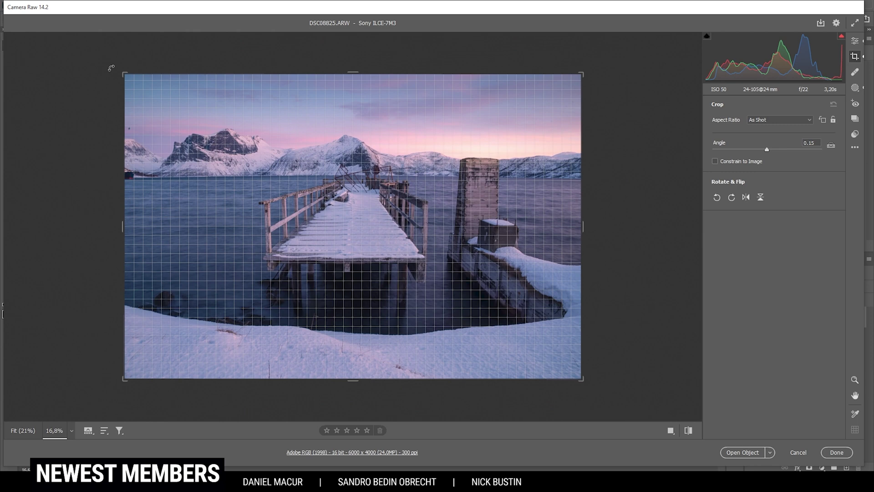
key(Return)
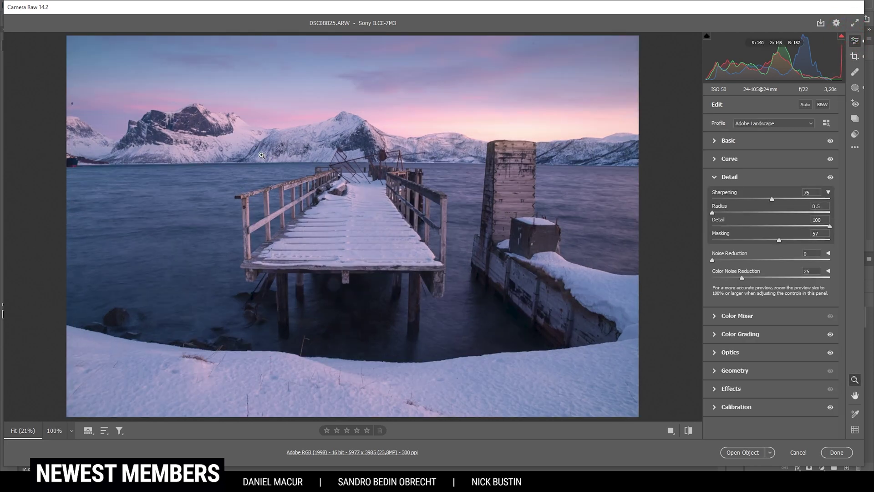
click(713, 177)
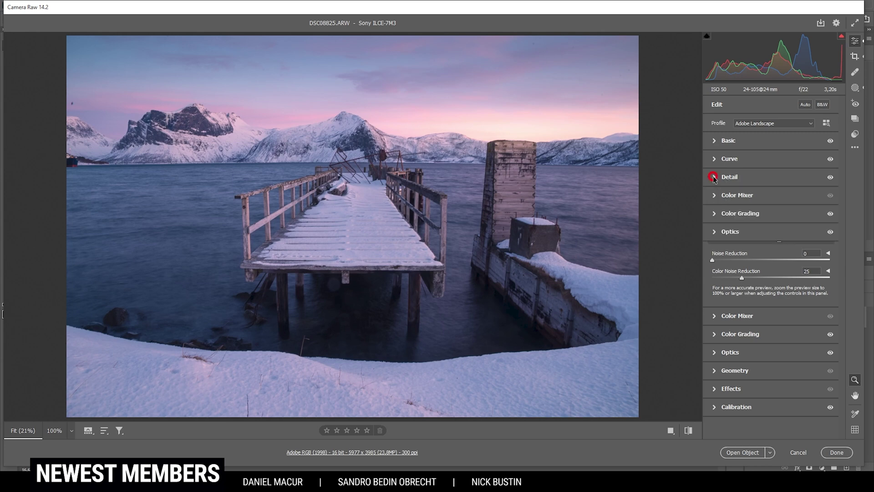
- Apply a +29 manual Optics distortion so the photo bulges outward
click(718, 234)
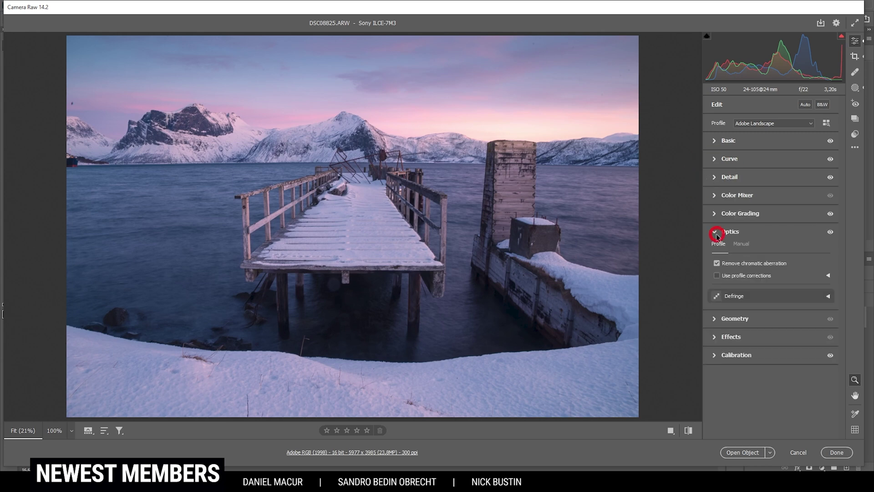
click(741, 246)
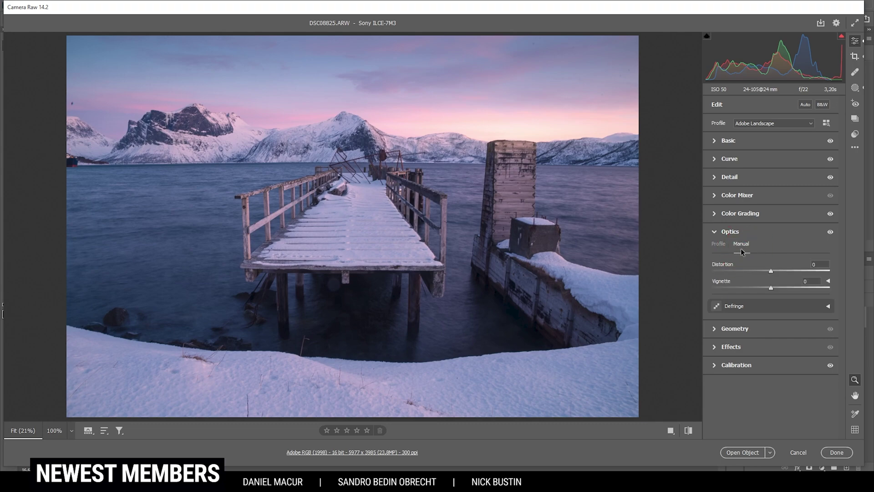
drag(770, 270, 783, 272)
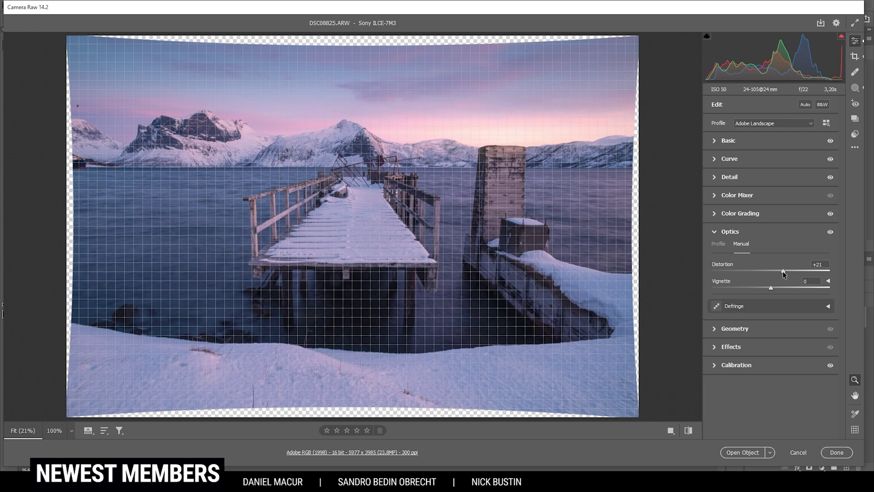
drag(783, 271, 788, 271)
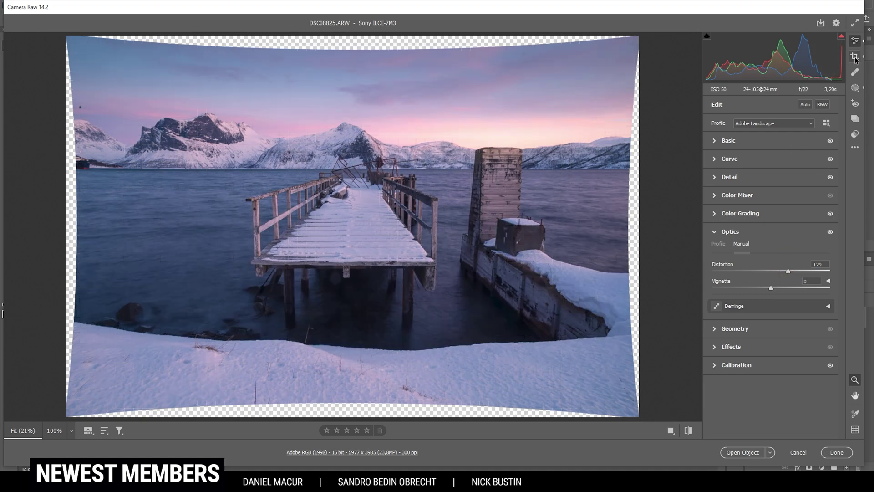
- Crop the distorted photo to 5591 x 3727, excluding the transparent corners
key(c)
drag(122, 73, 132, 79)
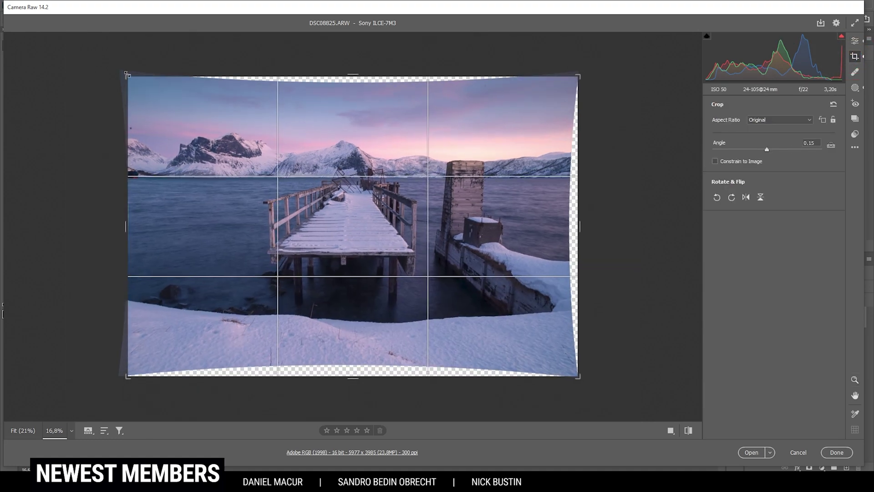
drag(578, 373, 559, 360)
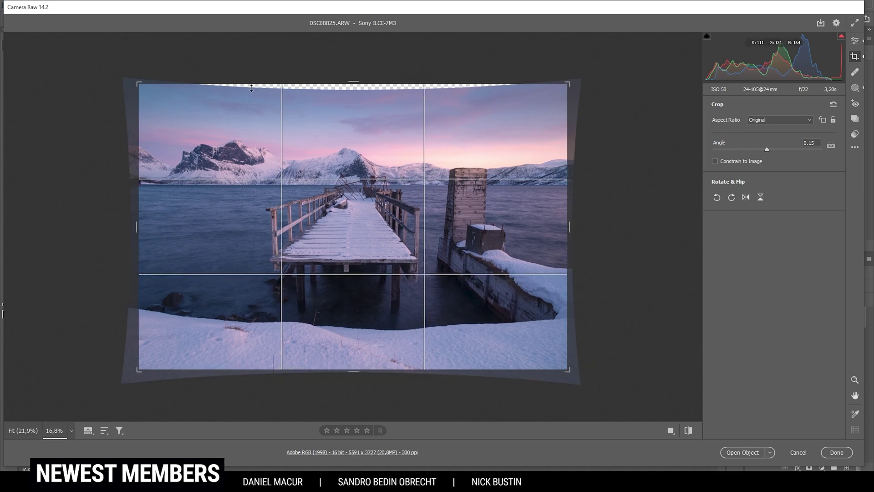
click(856, 41)
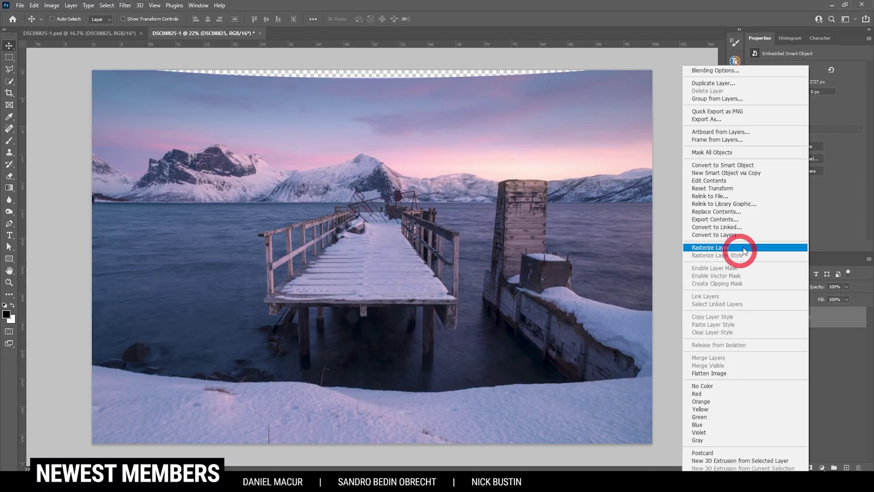
- Rasterize the photo layer and outline the transparent top strip with the Polygonal Lasso
click(745, 251)
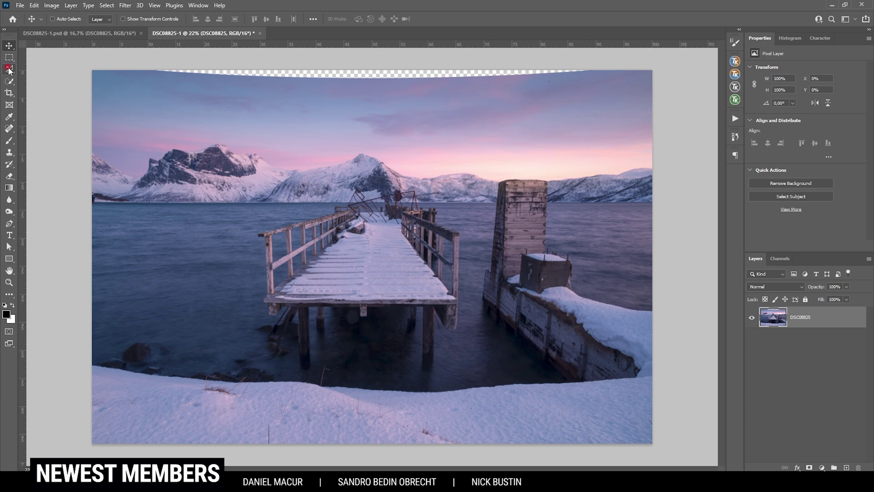
click(152, 68)
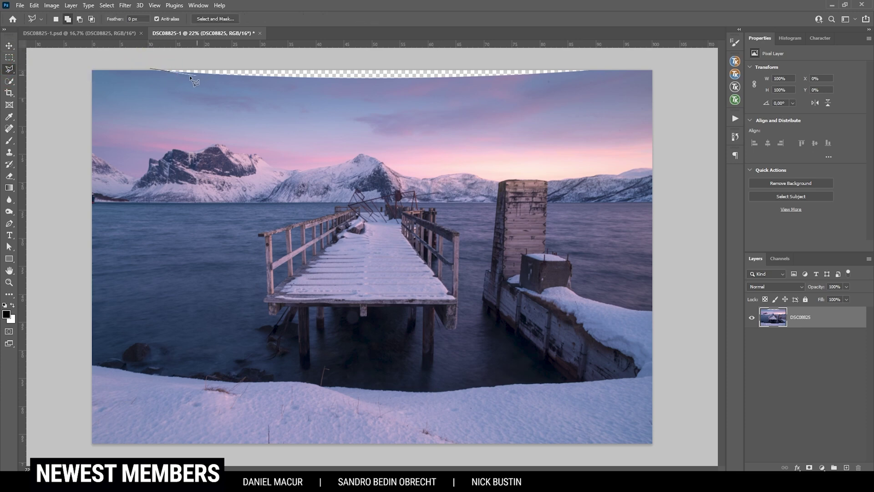
click(154, 71)
click(273, 78)
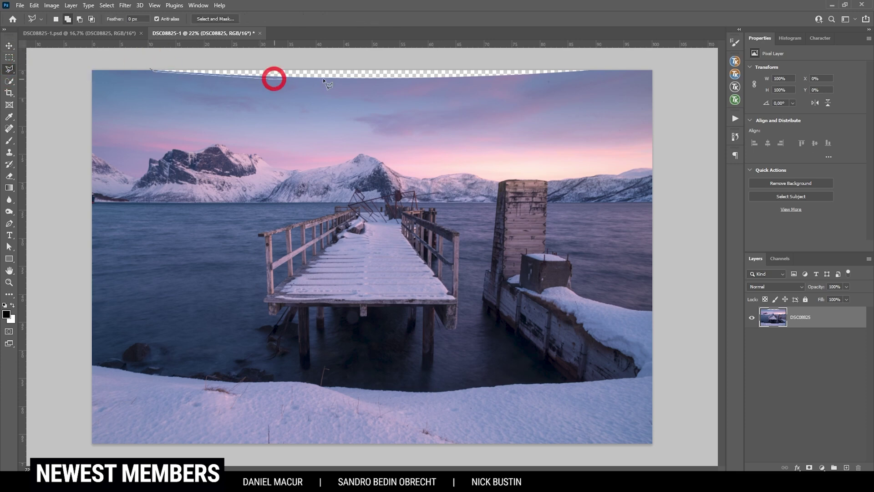
click(338, 77)
click(399, 79)
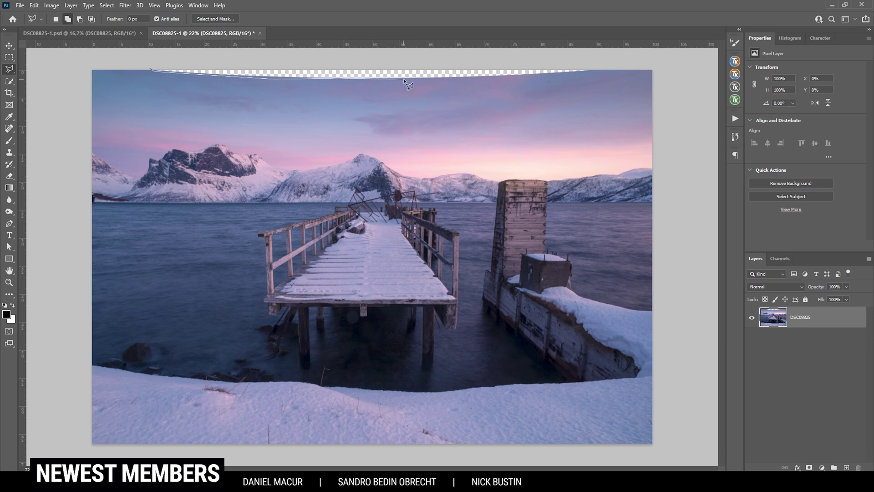
click(465, 75)
click(594, 70)
click(152, 69)
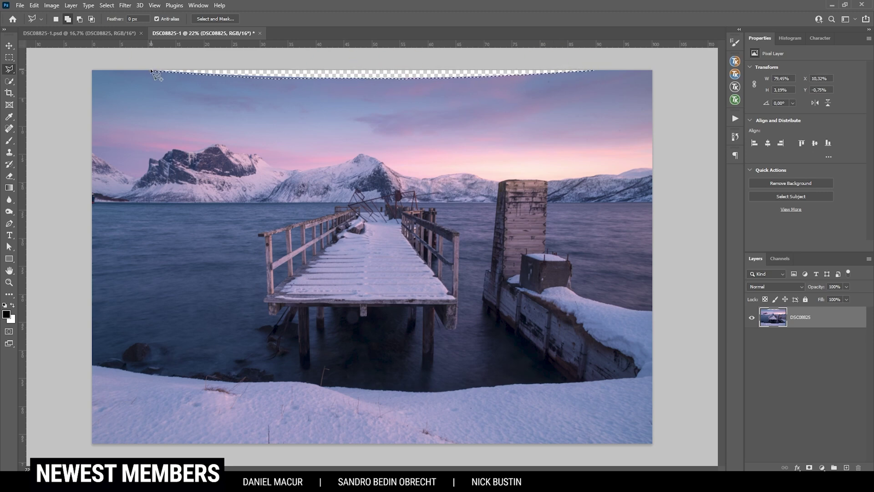
- Content-Aware Fill the selected top strip, then deselect
key(shift+F5)
click(526, 150)
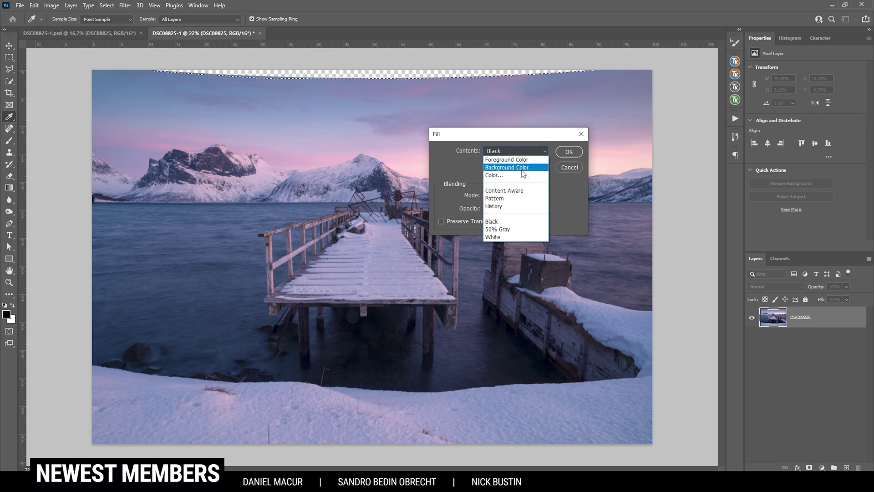
click(519, 193)
click(569, 151)
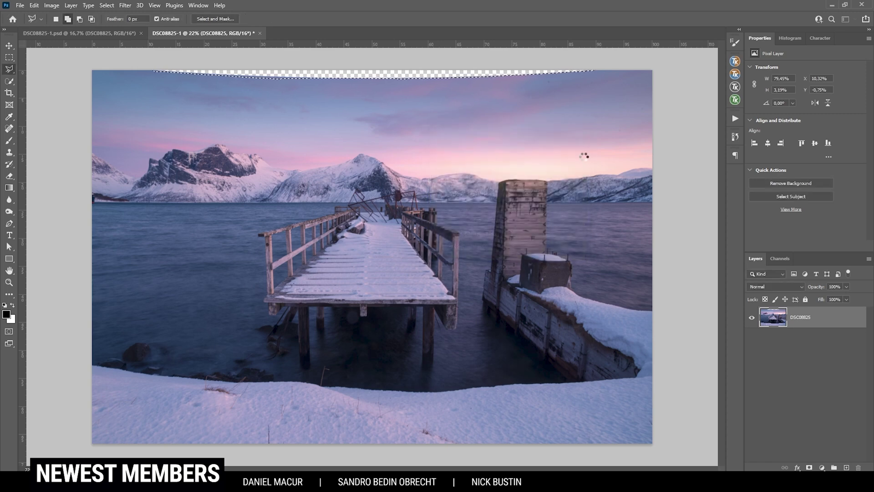
key(ctrl+d)
- Spot-heal a sky blemish and the dark ship at the left shoreline
key(j)
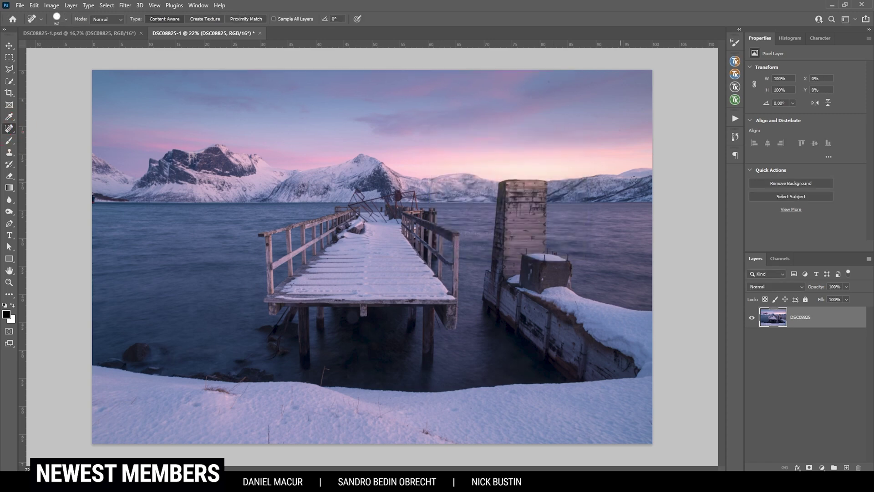
scroll(567, 134, up, 5)
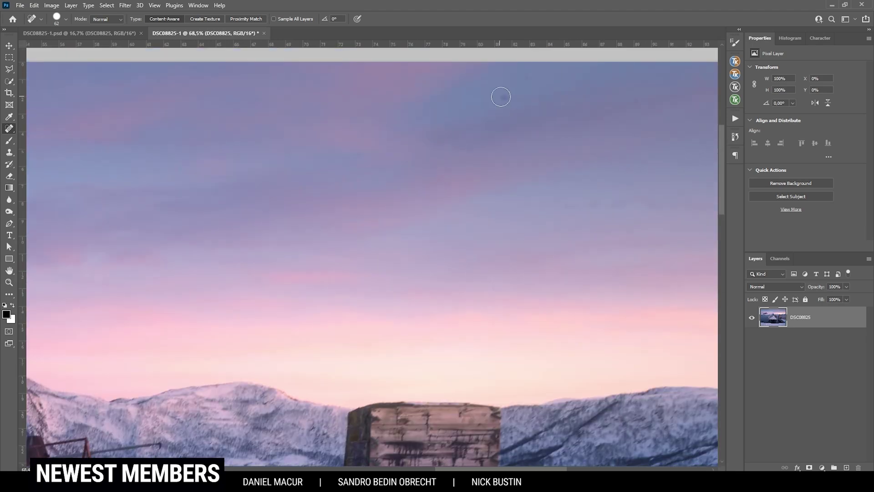
click(501, 96)
scroll(633, 148, right, 3)
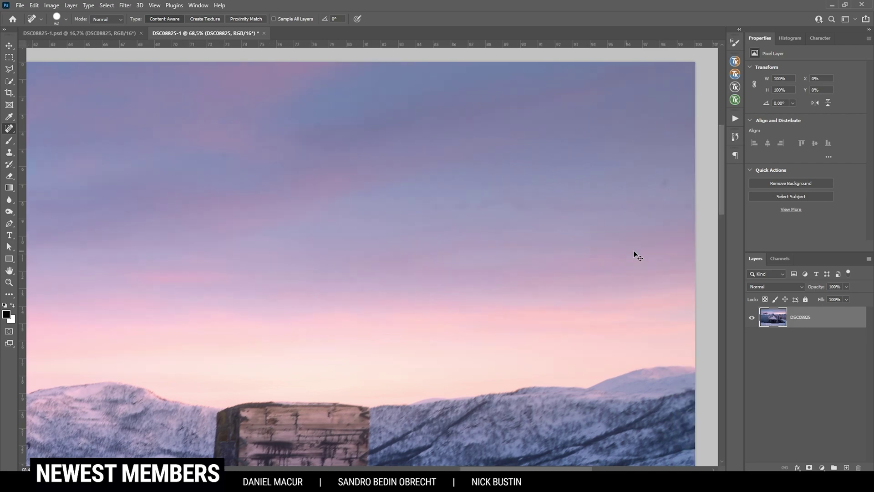
scroll(400, 319, left, 9)
scroll(465, 458, down, 6)
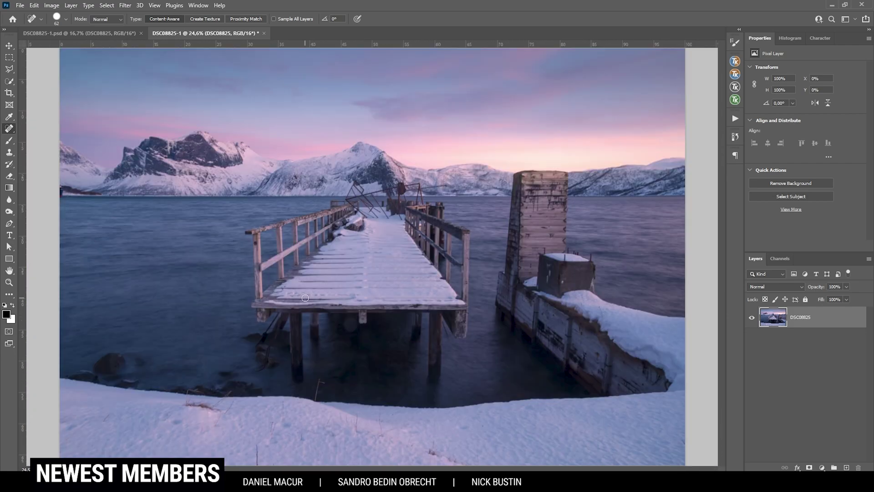
scroll(112, 197, up, 7)
alt+right_click(117, 179)
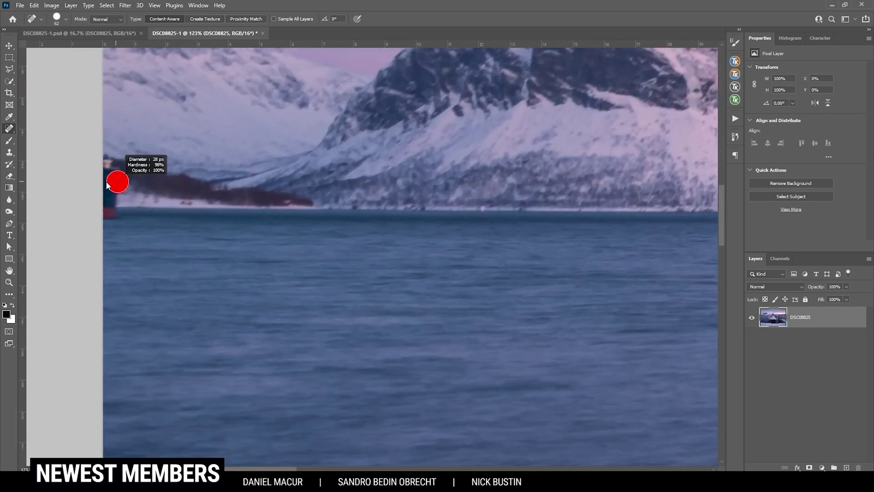
mouse_move(106, 166)
mouse_down()
mouse_move(111, 211)
mouse_move(113, 200)
mouse_up()
- Heal the grass stalks on the foreground snow, then add a new empty layer
scroll(332, 283, down, 8)
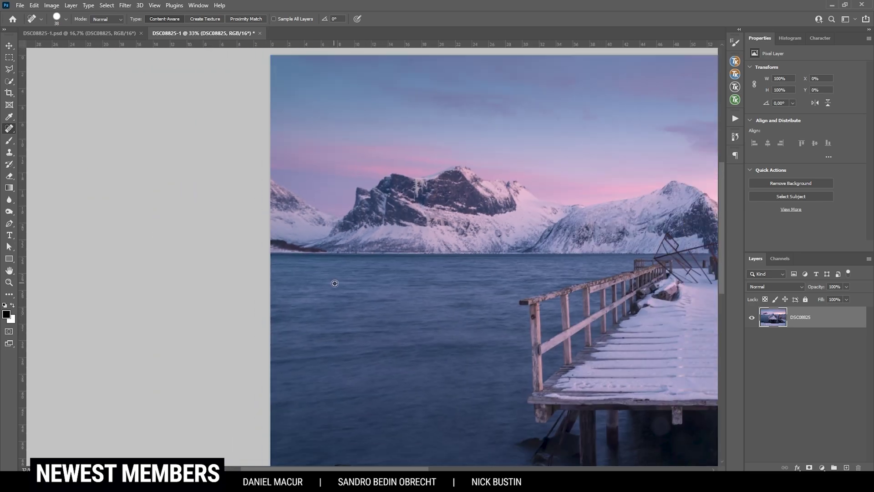
scroll(302, 373, up, 4)
scroll(302, 374, down, 3)
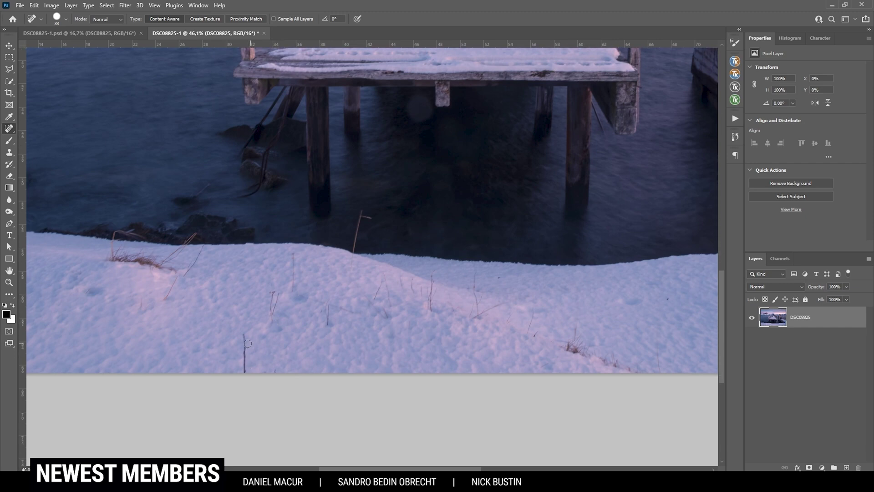
alt+right_click(250, 342)
drag(177, 275, 163, 299)
alt+right_click(384, 279)
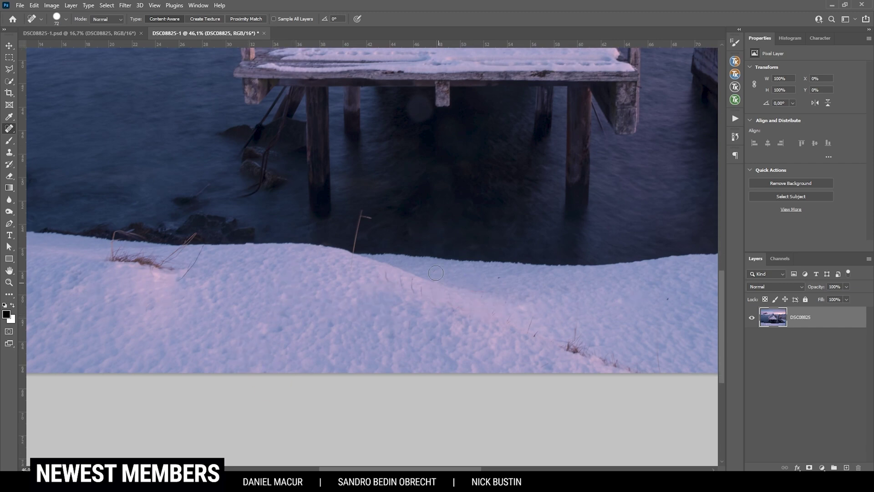
drag(359, 211, 351, 266)
scroll(314, 316, right, 5)
scroll(314, 316, down, 2)
scroll(364, 319, down, 2)
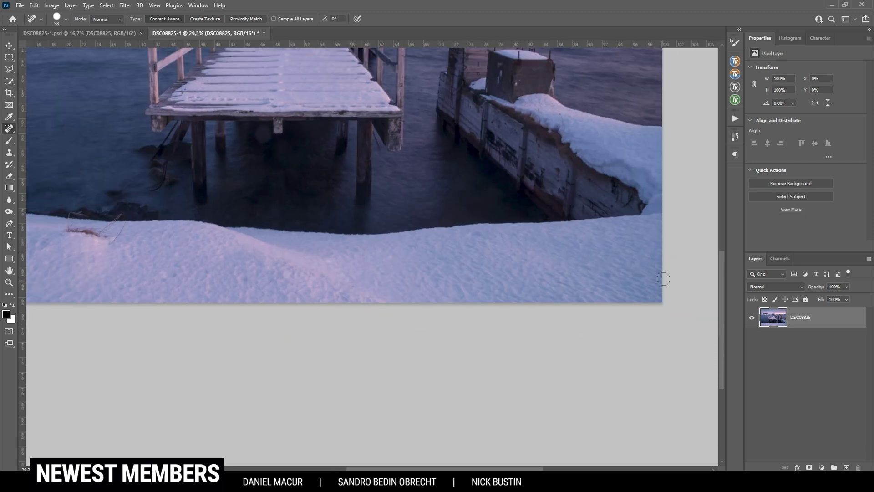
scroll(501, 296, up, 5)
alt+right_click(525, 300)
drag(526, 300, 546, 246)
scroll(533, 205, down, 2)
alt+right_click(323, 246)
drag(318, 214, 324, 245)
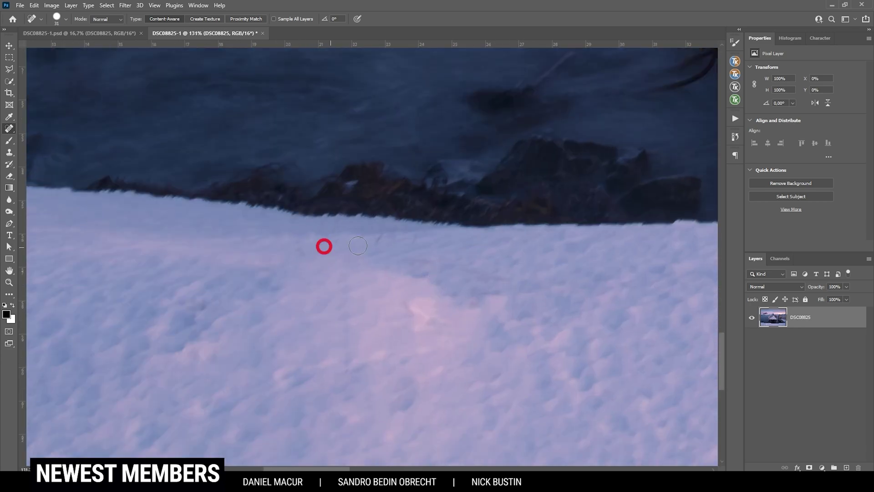
scroll(456, 299, down, 3)
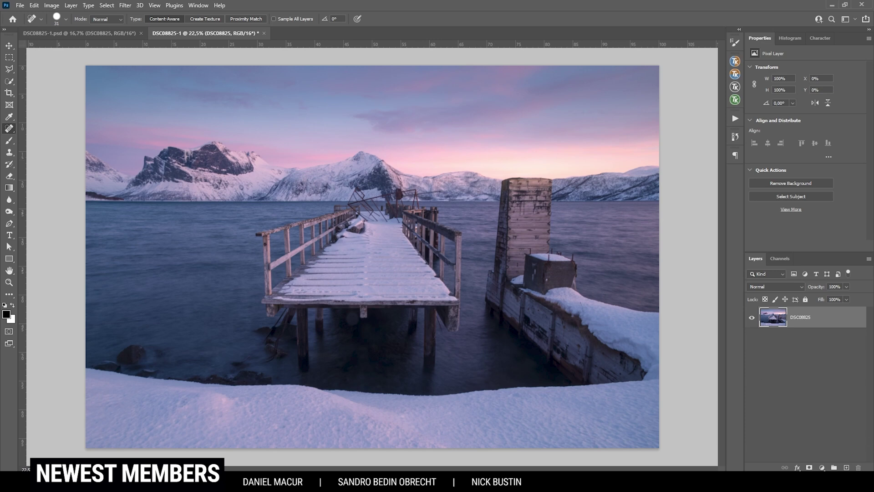
click(846, 468)
- Set the new layer to Soft Light and load a 13%-opacity brush with lightened sky pink
click(782, 287)
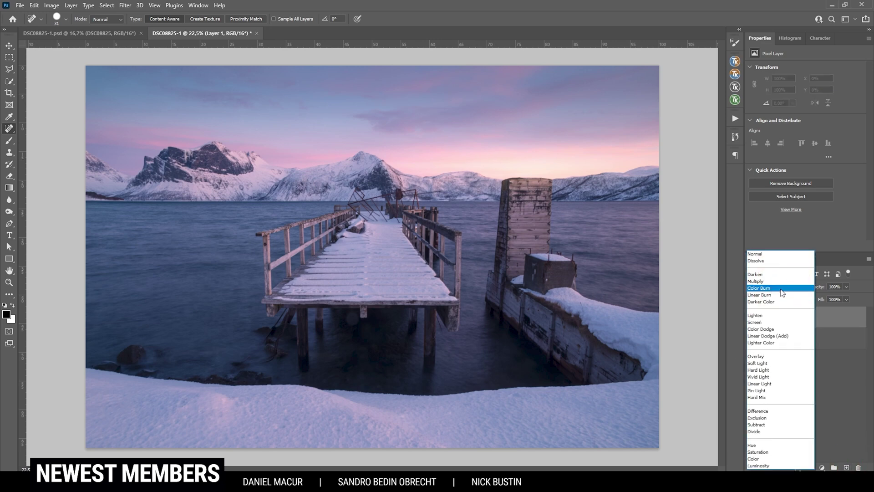
click(766, 363)
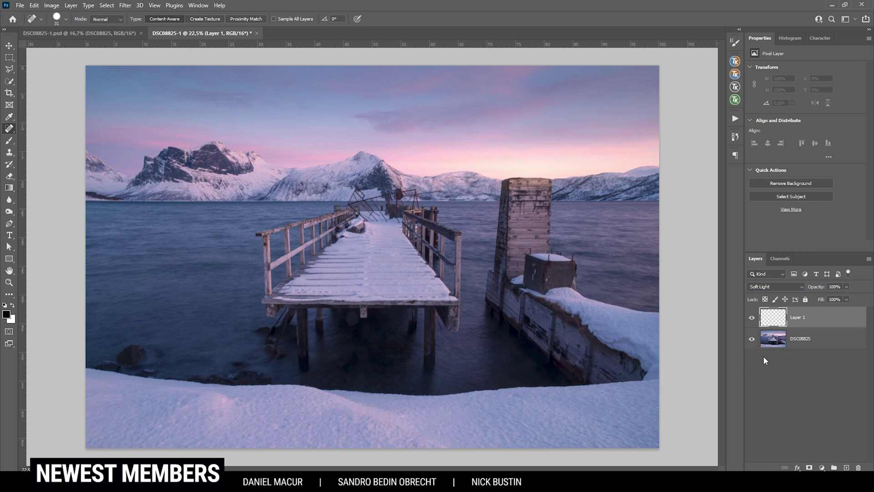
key(b)
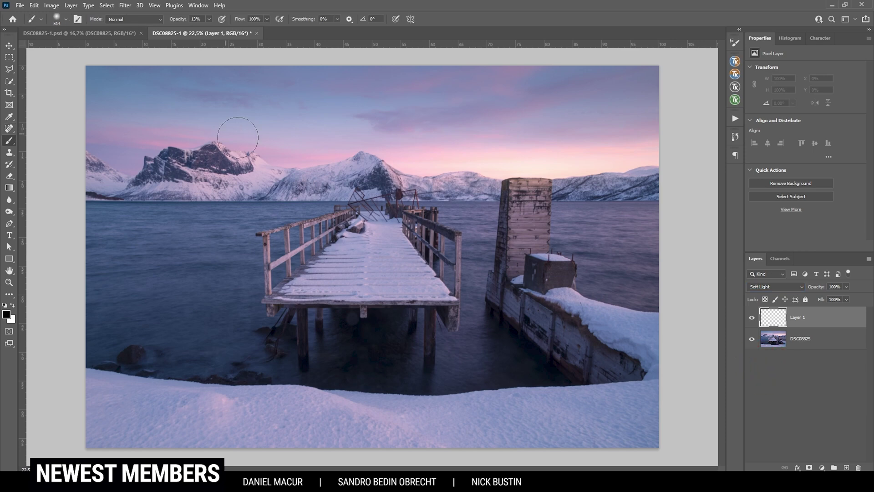
click(209, 19)
click(209, 19)
key(alt)
alt+click(501, 175)
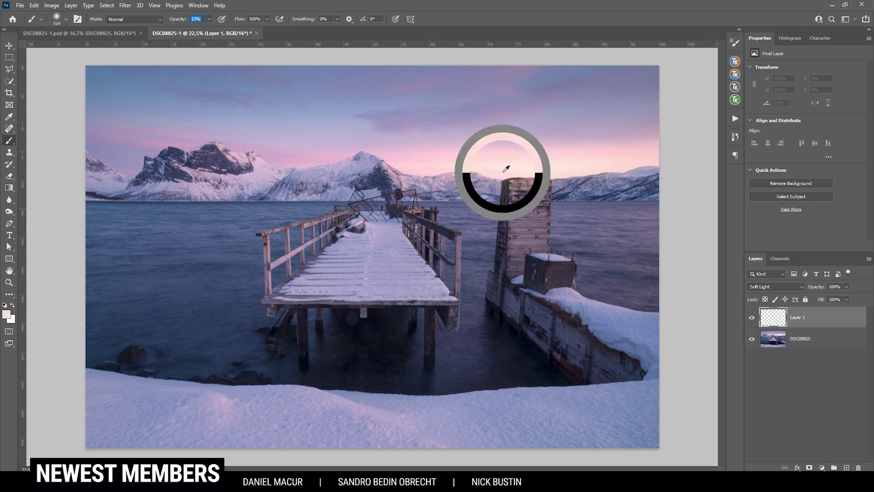
click(6, 314)
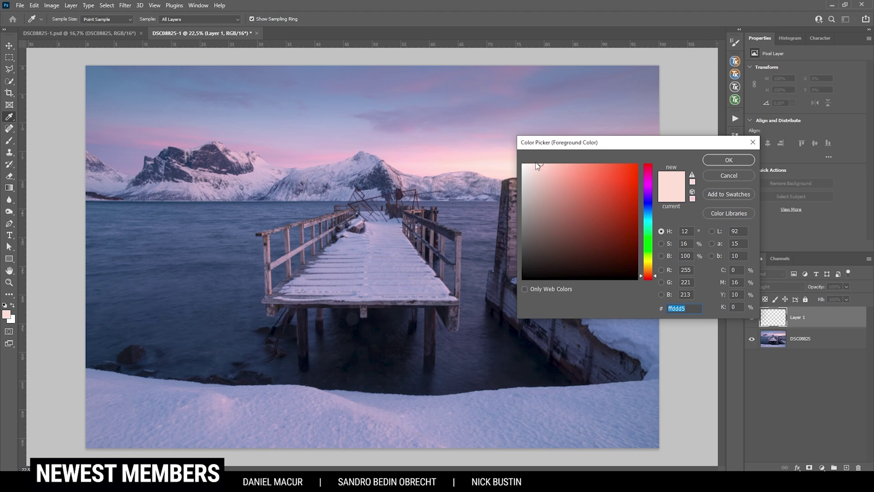
drag(540, 166, 534, 161)
click(729, 160)
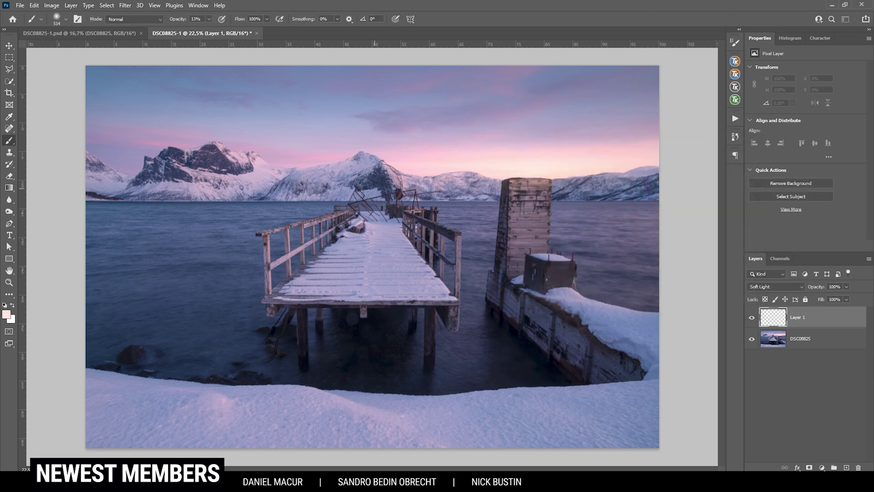
- Paint a soft pink glow across the sunset sky and add another empty layer
alt+right_click(449, 138)
mouse_move(431, 178)
mouse_down()
mouse_move(426, 151)
mouse_move(499, 161)
mouse_move(621, 145)
mouse_move(575, 171)
mouse_up()
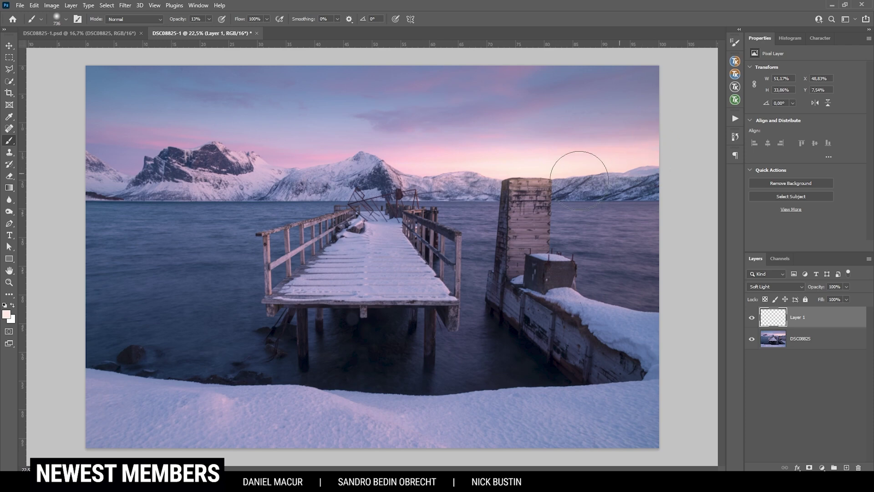
alt+right_click(575, 172)
mouse_move(411, 165)
mouse_down()
mouse_move(384, 153)
mouse_move(546, 161)
mouse_up()
click(752, 317)
click(752, 319)
click(847, 464)
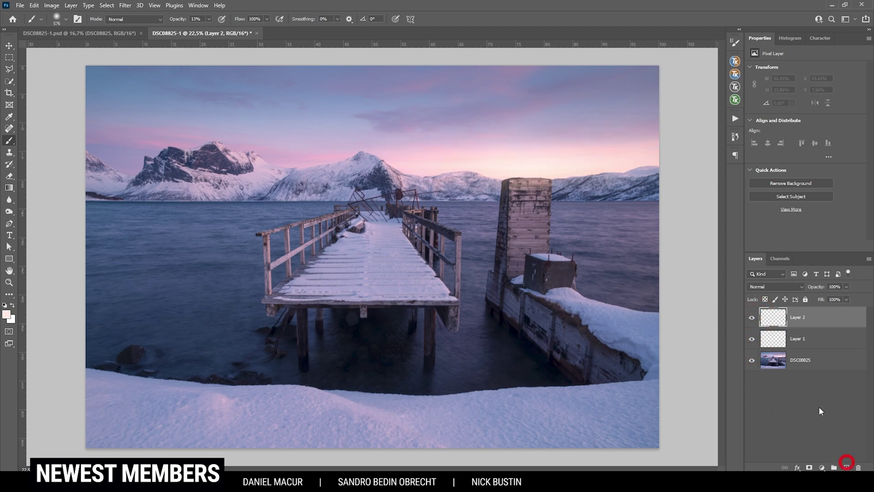
- Set the new layer to Hard Light and paint a brighter glow behind the post
click(767, 286)
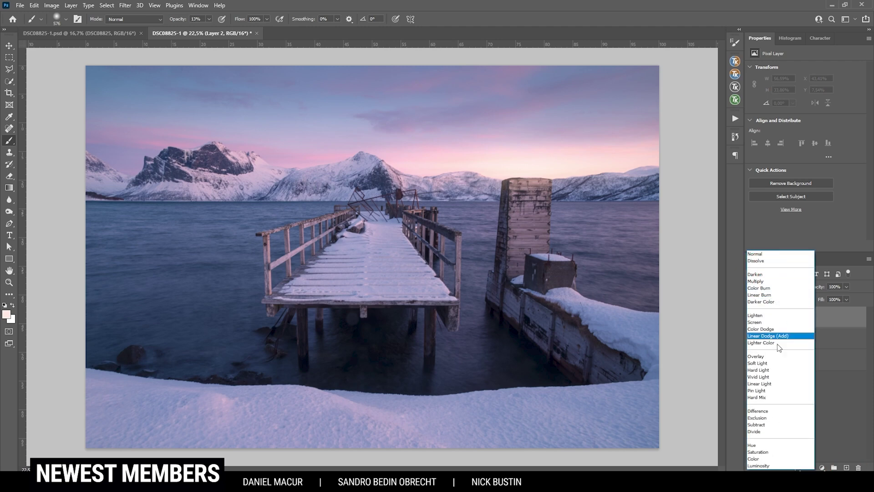
click(777, 371)
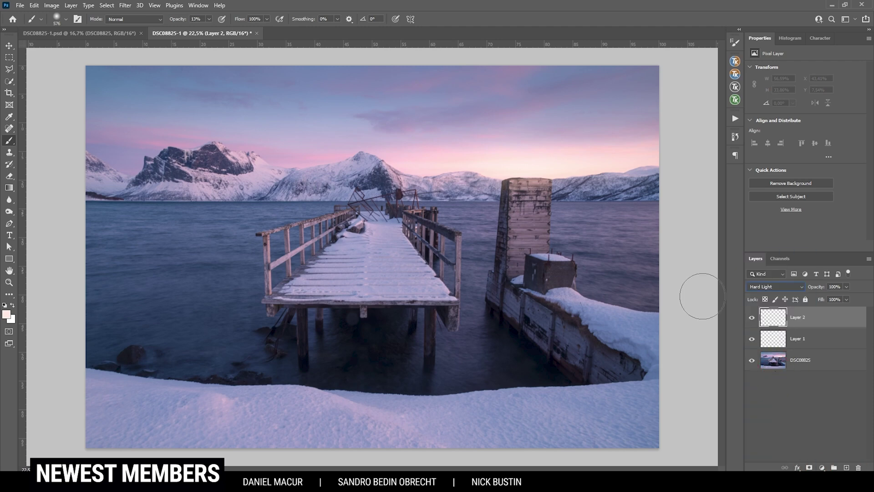
click(507, 169)
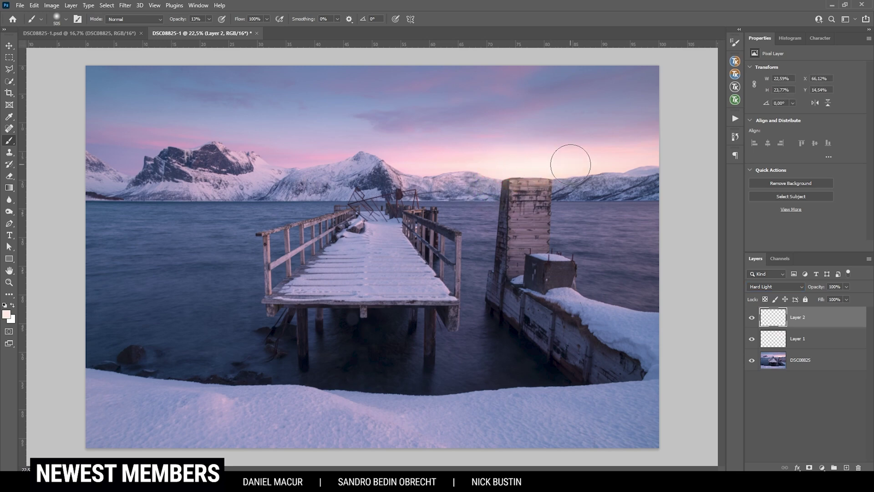
mouse_move(589, 162)
mouse_down()
mouse_move(610, 158)
mouse_move(386, 155)
mouse_up()
scroll(452, 166, down, 1)
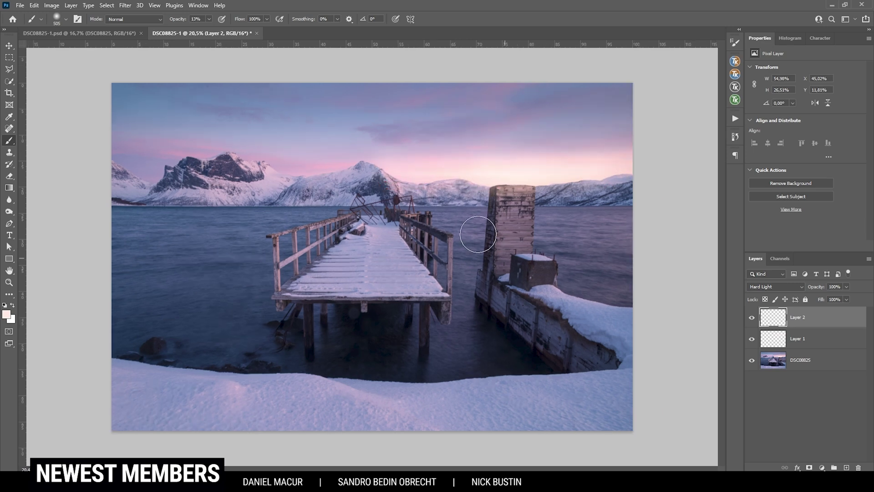
- Merge all three layers and launch Nik Color Efex Pro 4 on the result
shift+click(797, 361)
key(ctrl+e)
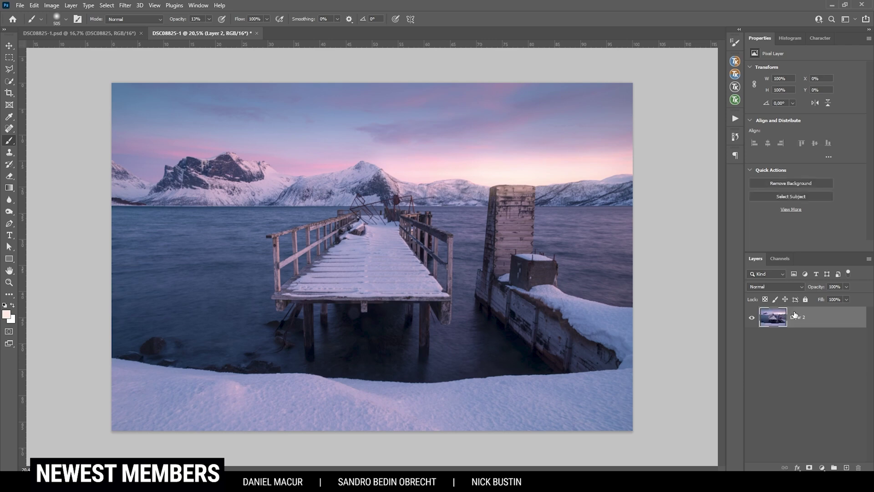
click(125, 5)
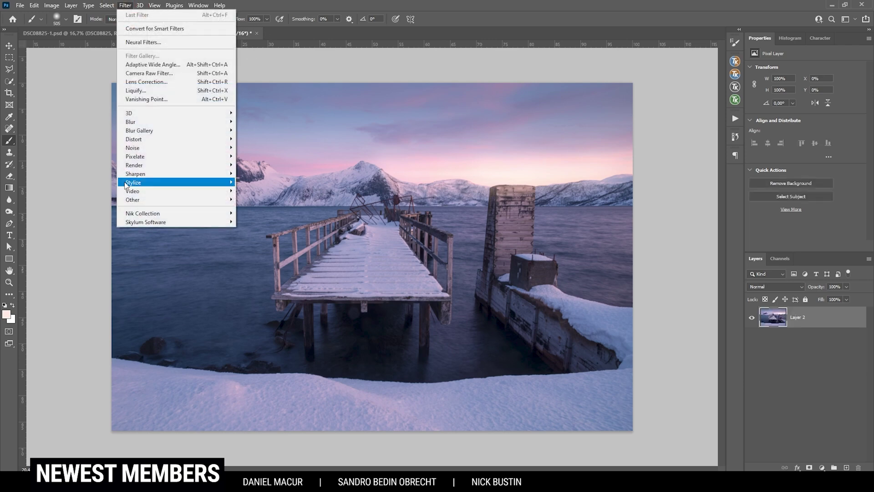
mouse_move(230, 213)
click(259, 222)
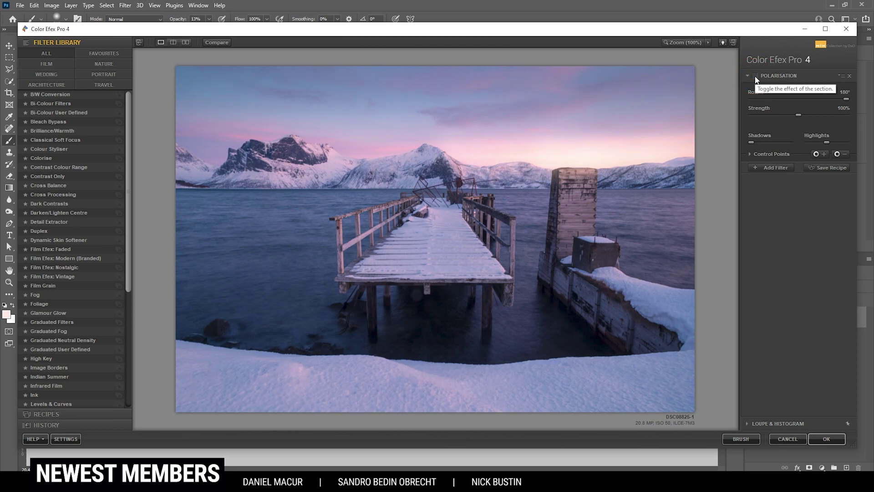
- Compare Polarisation on and off, then add a second empty filter slot
click(755, 76)
click(754, 75)
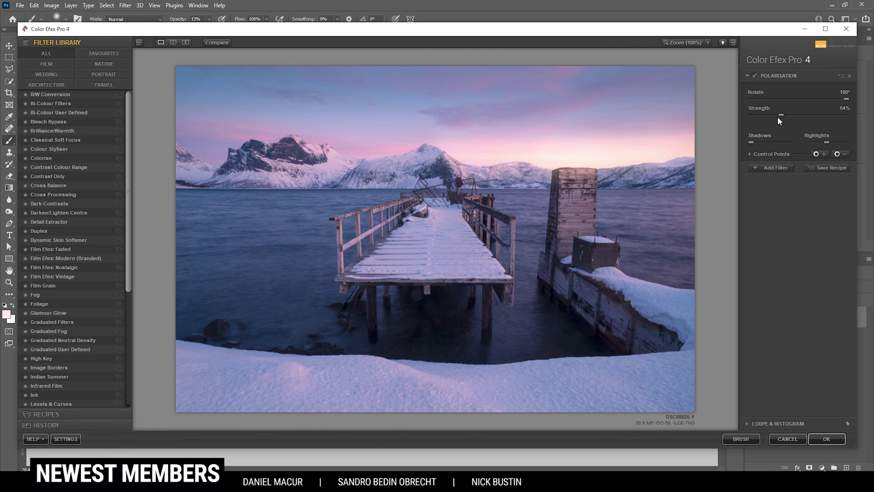
click(774, 169)
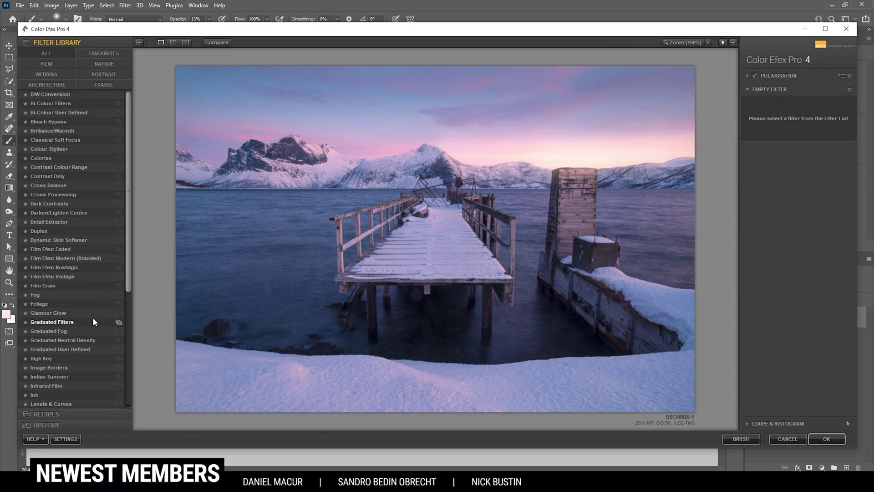
- Add a Skylight Filter at 7% strength, followed by a third empty filter slot
scroll(93, 318, down, 2)
scroll(93, 323, down, 5)
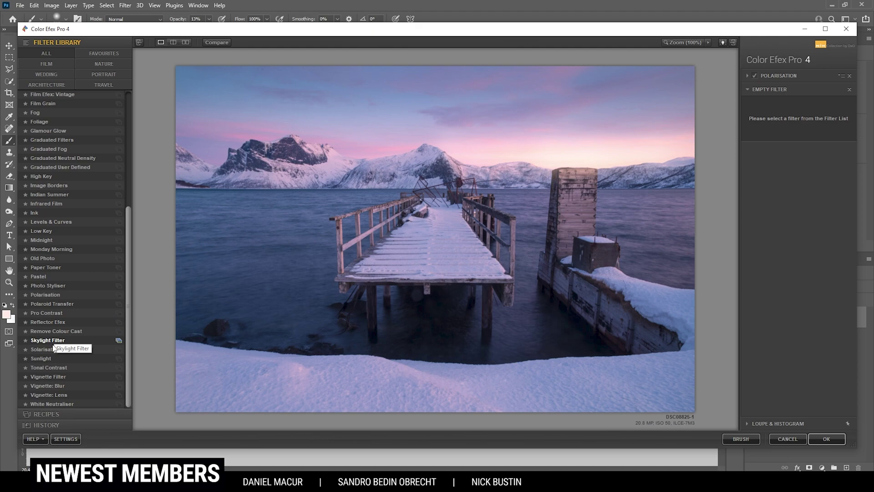
click(52, 340)
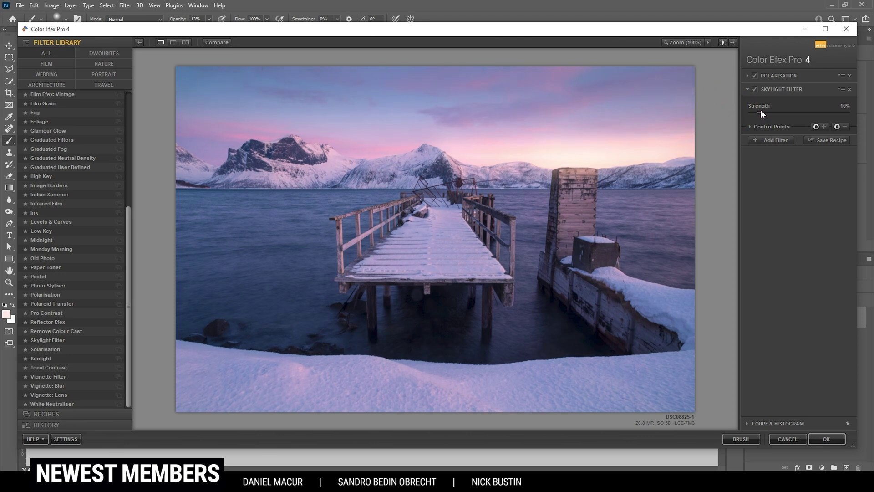
drag(759, 111, 758, 113)
click(775, 141)
drag(128, 224, 141, 75)
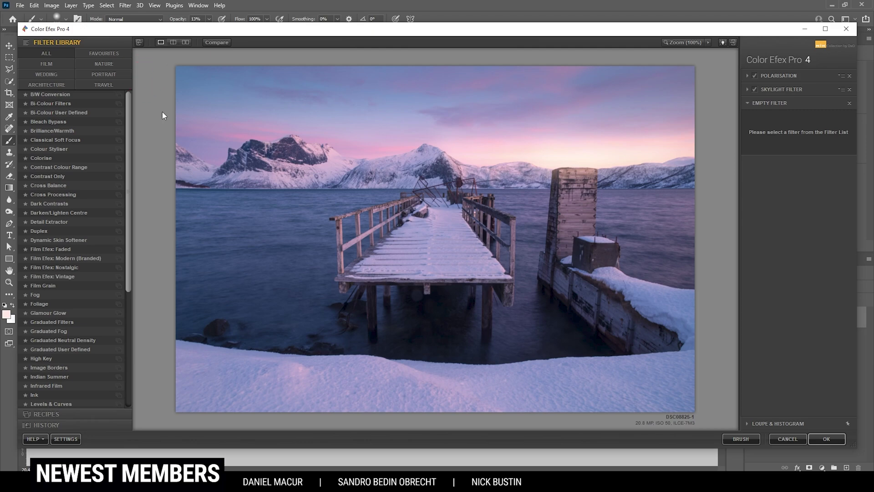
- Apply Brilliance/Warmth in Color Efex Pro 4 with Saturation 3% and Warmth 11%, returning it as a new layer
click(63, 132)
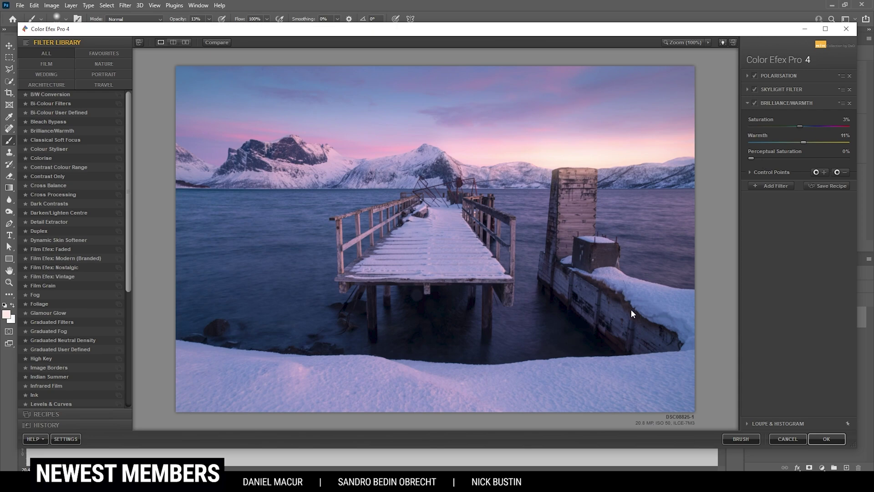
click(827, 438)
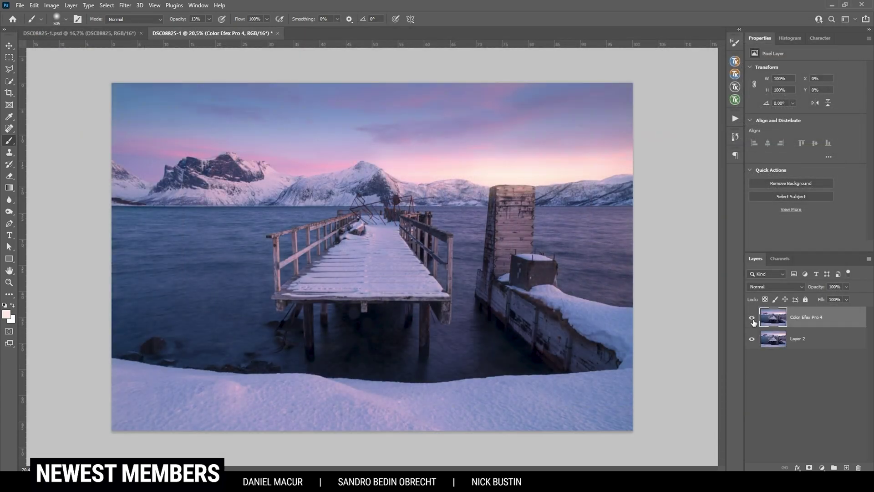
click(752, 319)
click(752, 320)
click(752, 319)
click(751, 319)
click(751, 319)
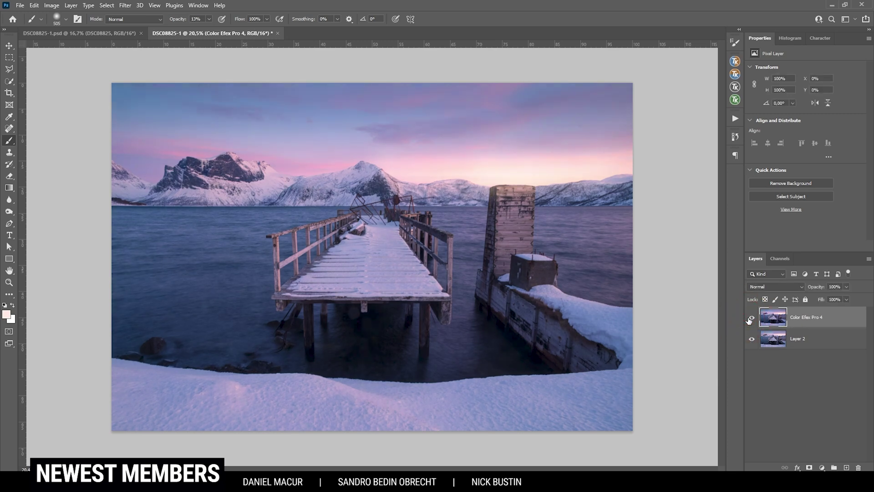